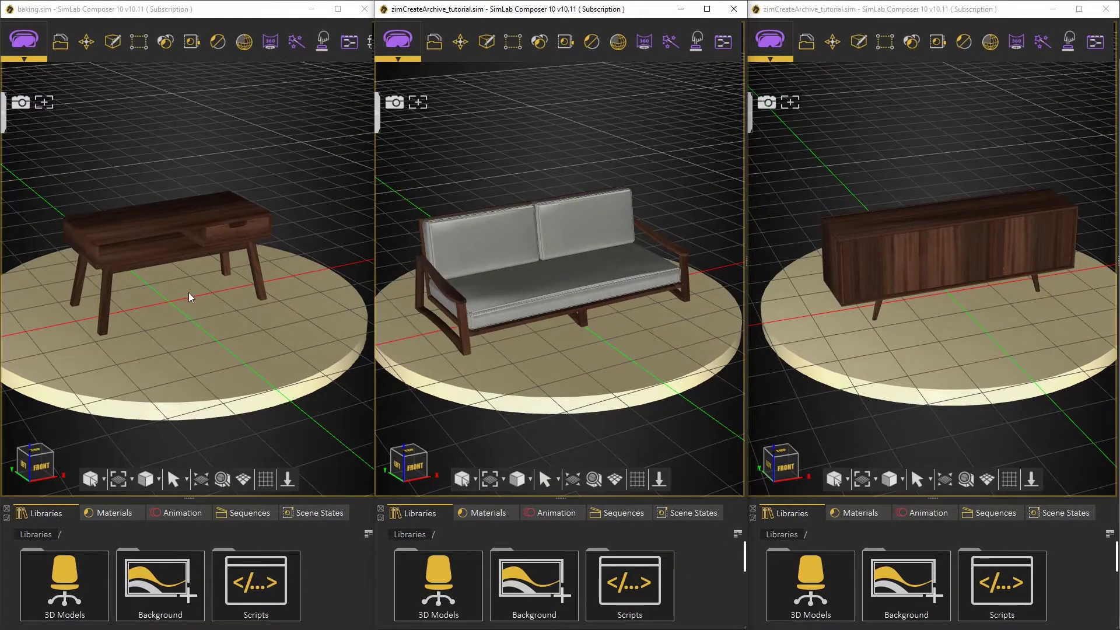
# Orbit the three synchronized views to compare the table, couch and sideboard from lower angles
pyautogui.moveTo(173, 298); pyautogui.dragTo(195, 275)
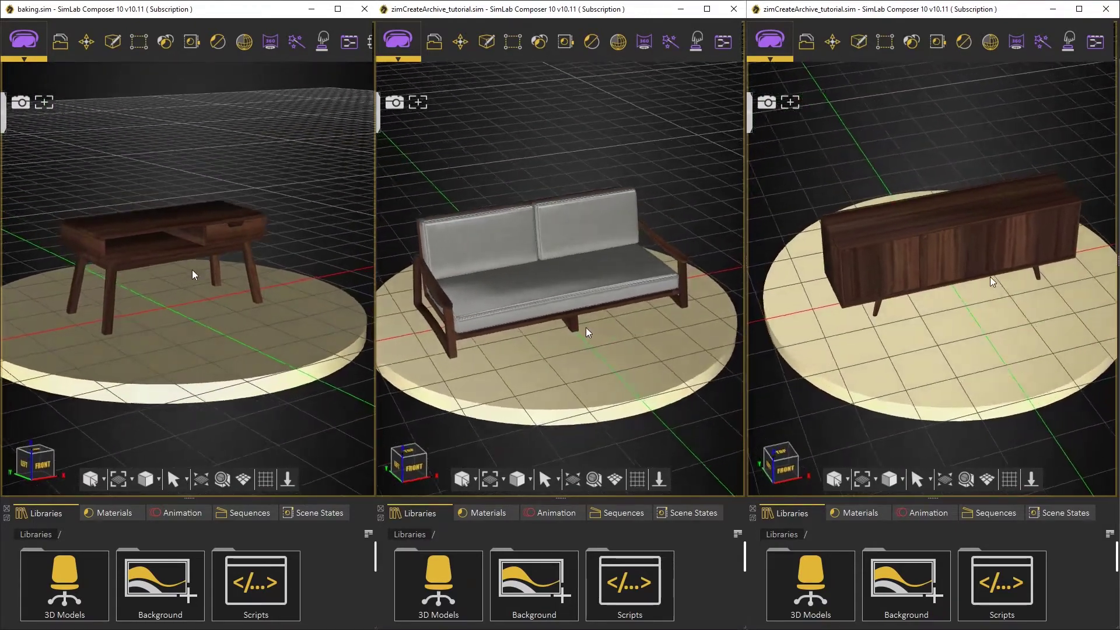
pyautogui.moveTo(991, 281); pyautogui.dragTo(993, 237)
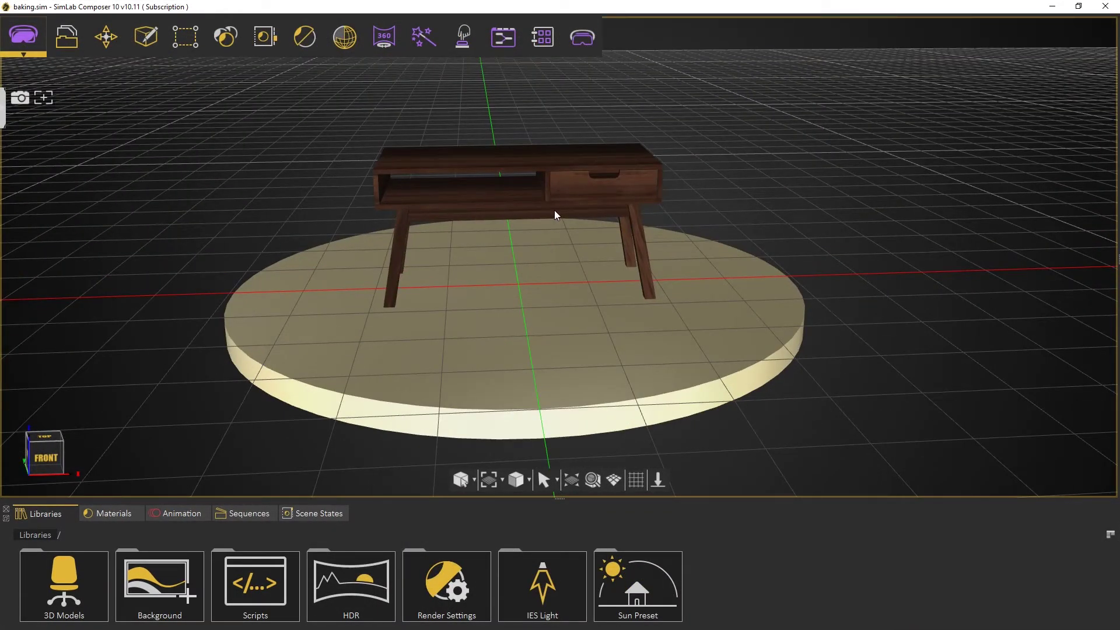
# Preview the table raytraced and set the Environment sky strength to 0.53 and sun to 2.07
pyautogui.press('F4')
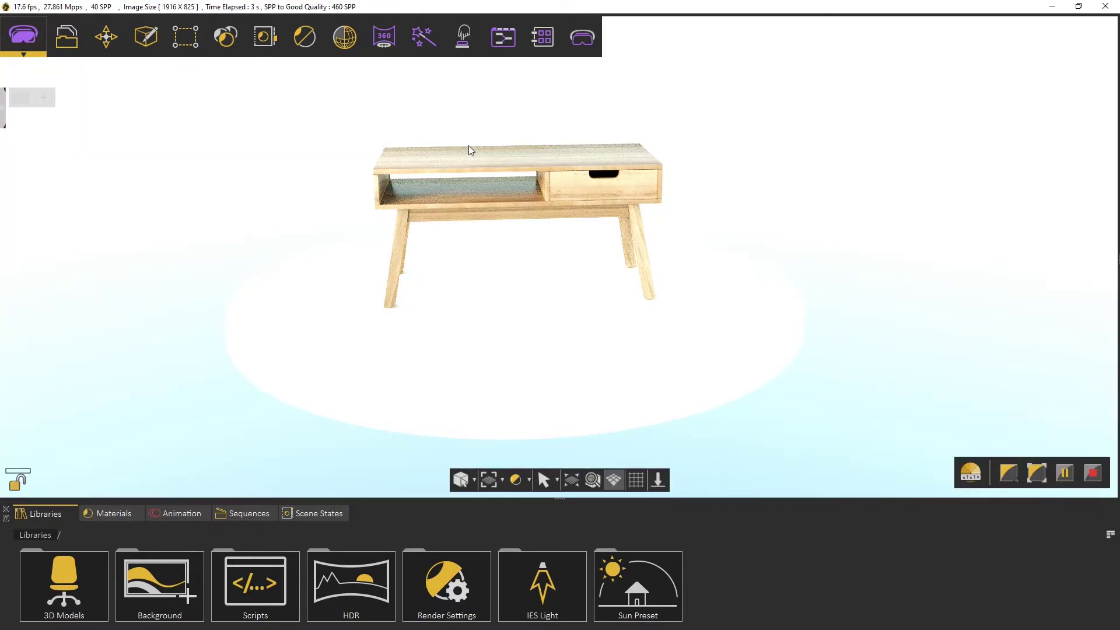
pyautogui.moveTo(467, 144); pyautogui.dragTo(581, 204)
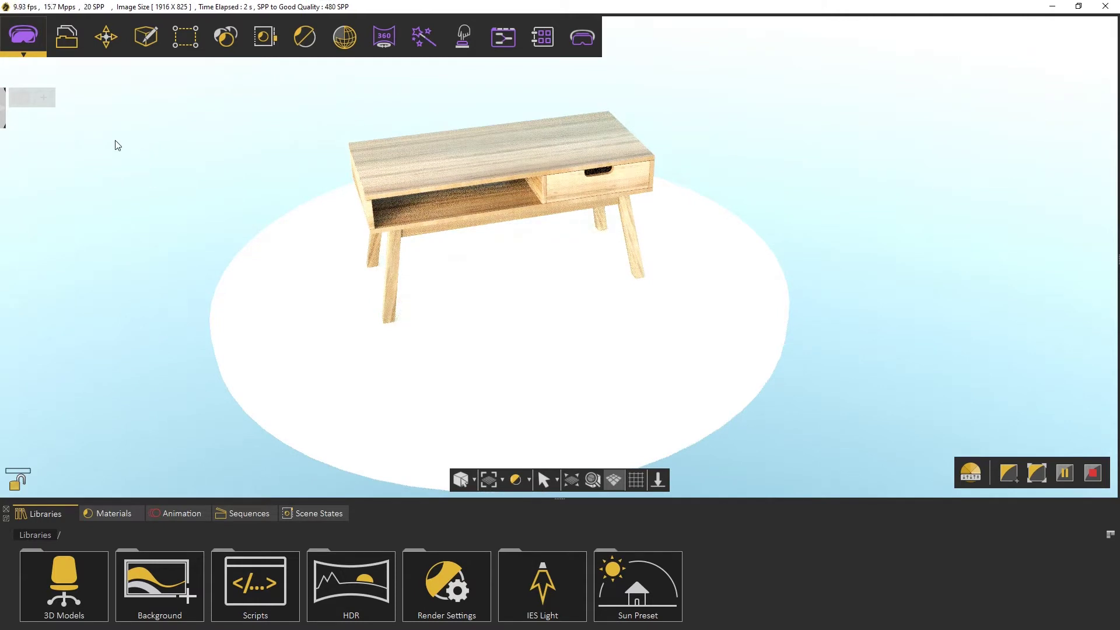
pyautogui.click(5, 110)
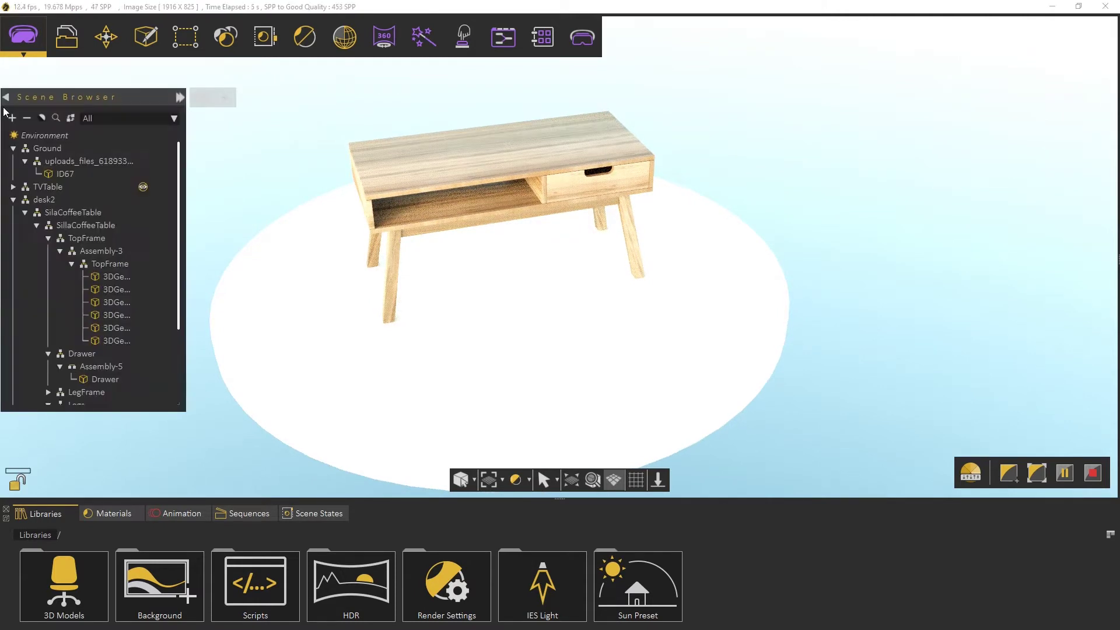
pyautogui.click(86, 137)
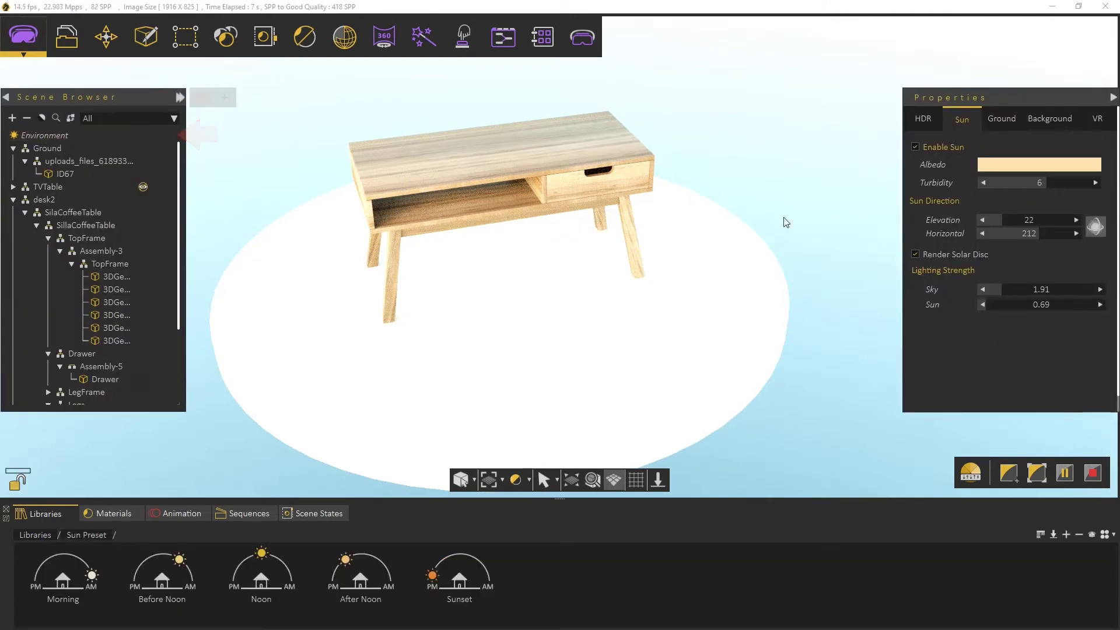
pyautogui.moveTo(1026, 290)
pyautogui.mouseDown()
pyautogui.moveTo(984, 290)
pyautogui.moveTo(1009, 306)
pyautogui.moveTo(1050, 305)
pyautogui.moveTo(1012, 290)
pyautogui.mouseUp()
pyautogui.moveTo(696, 271); pyautogui.dragTo(600, 338)
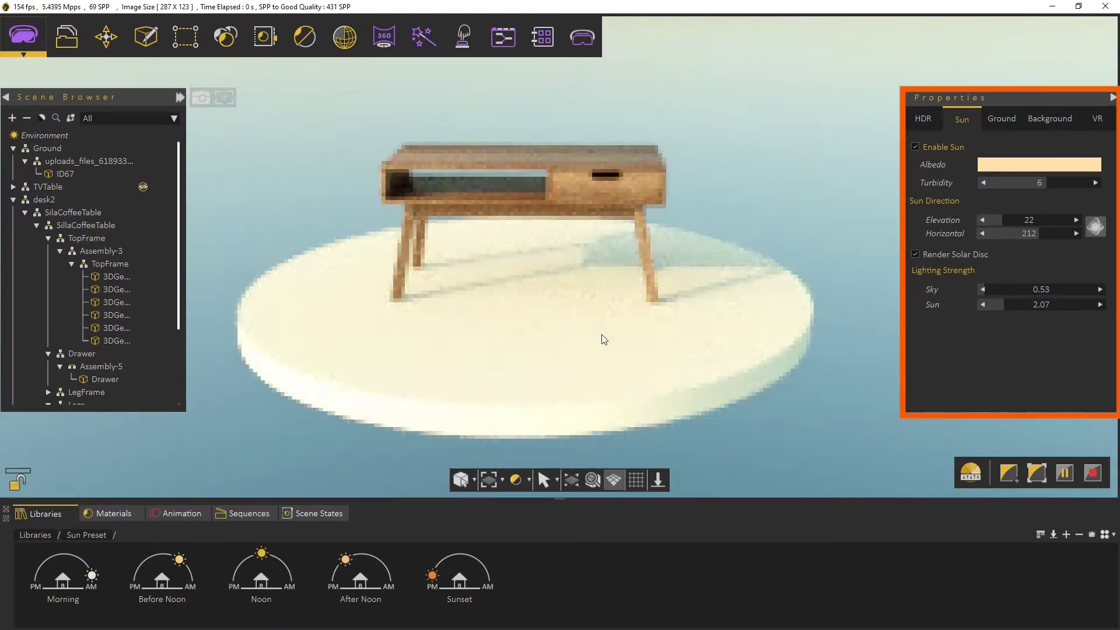
pyautogui.scroll(5, 517, 205)
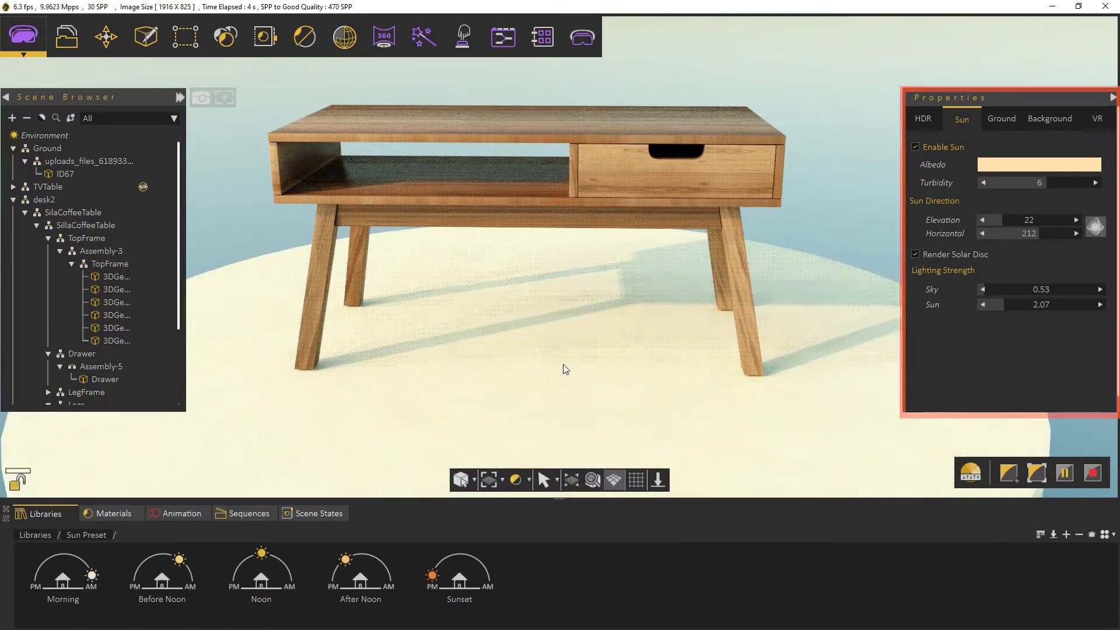
pyautogui.moveTo(569, 285); pyautogui.dragTo(518, 309)
# Leave raytracing and open Baking > Bake Objects, showing Texture Baking at 1024 size
pyautogui.press('F4')
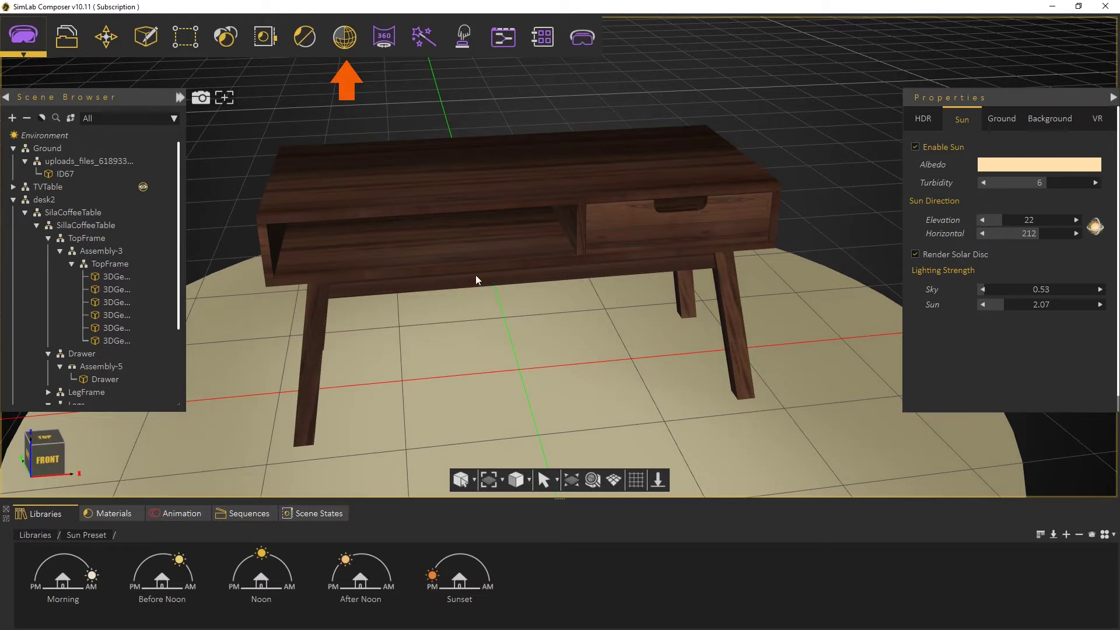
pyautogui.click(346, 47)
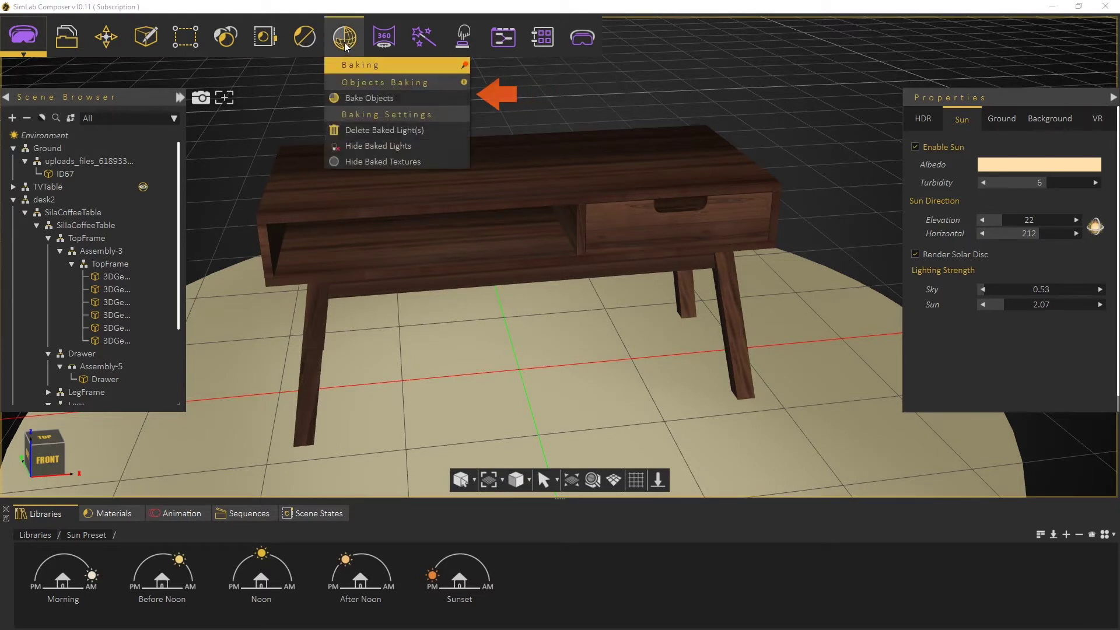
pyautogui.click(362, 98)
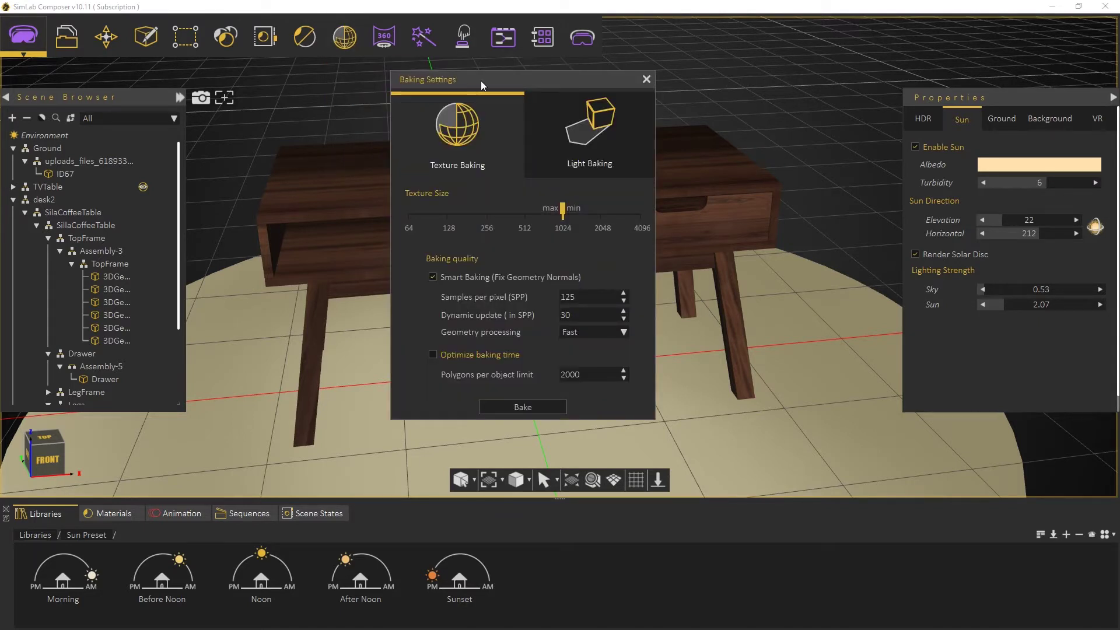
# Select desk2 and set its Texture Baking minimum texture size to 256, keeping 1024 maximum
pyautogui.click(41, 200)
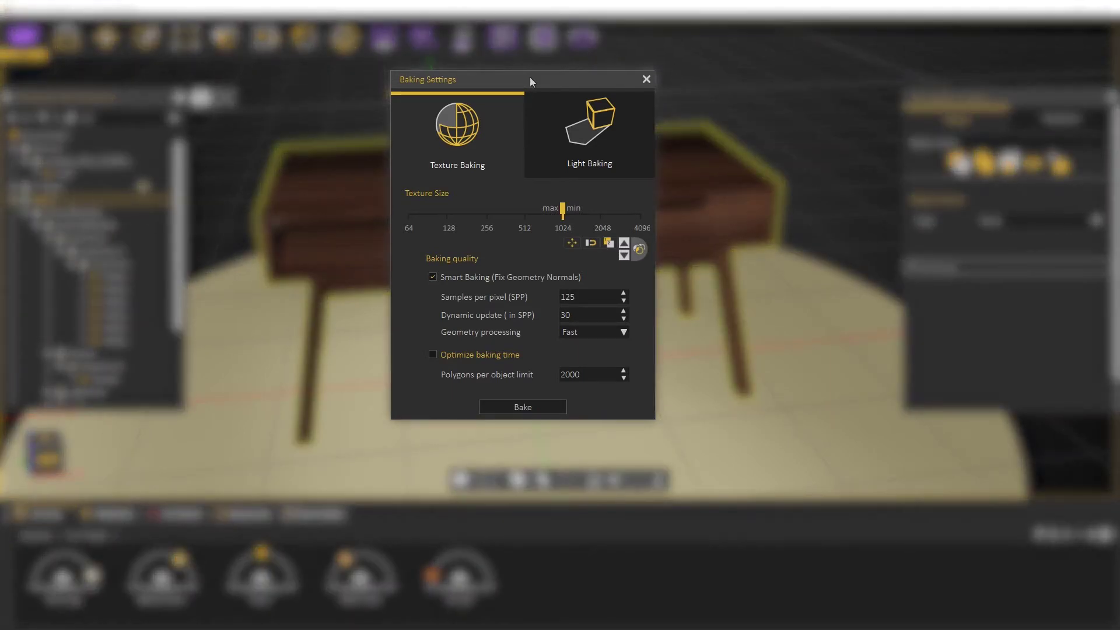
pyautogui.click(608, 146)
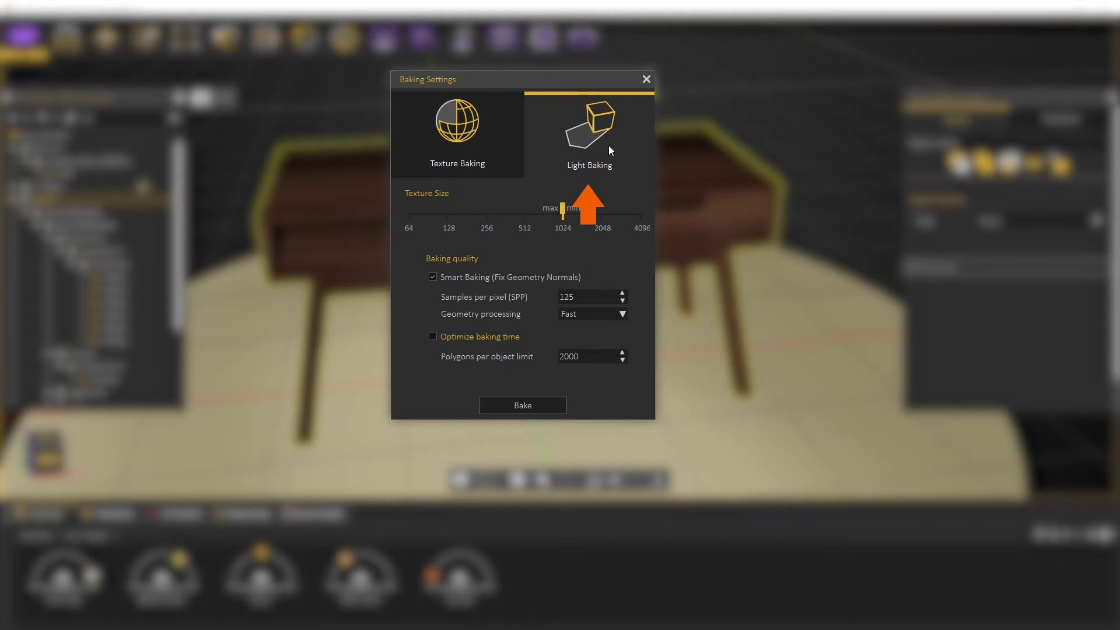
pyautogui.click(456, 129)
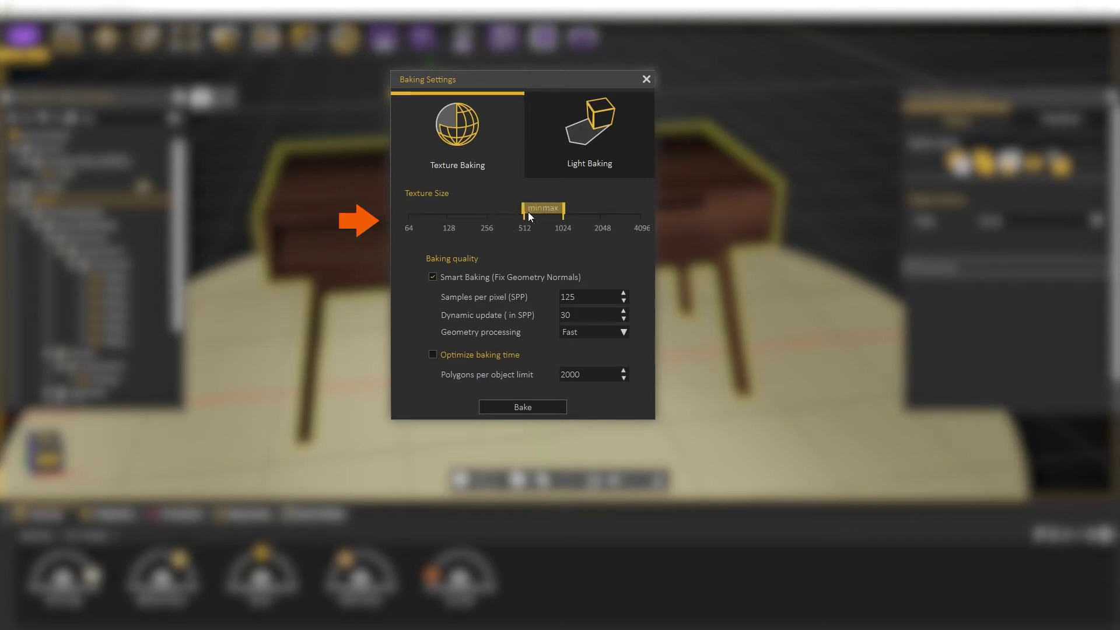
pyautogui.moveTo(529, 213); pyautogui.dragTo(485, 213)
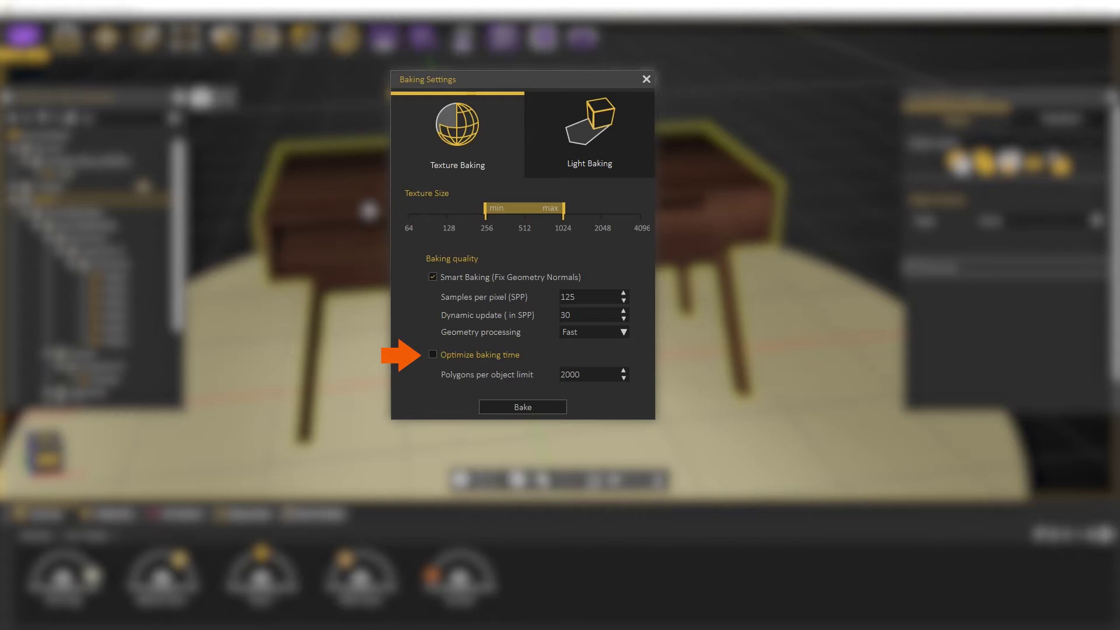
# Bake the desk's 10 objects, moving the progress and settings windows aside to view the result
pyautogui.click(526, 406)
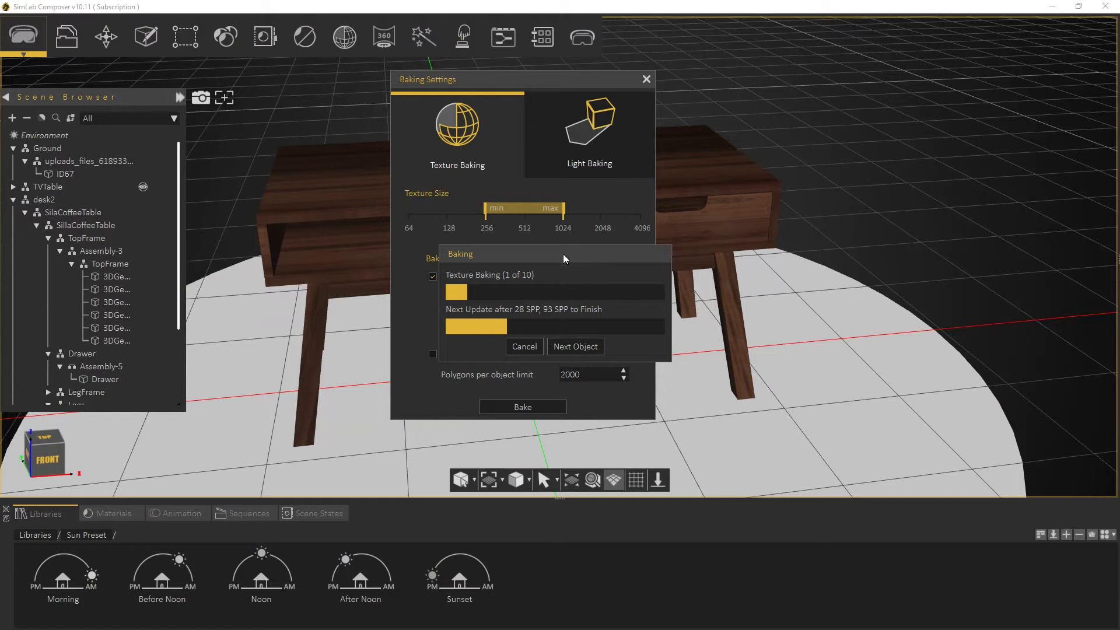
pyautogui.moveTo(564, 258); pyautogui.dragTo(961, 260)
pyautogui.moveTo(562, 85); pyautogui.dragTo(163, 110)
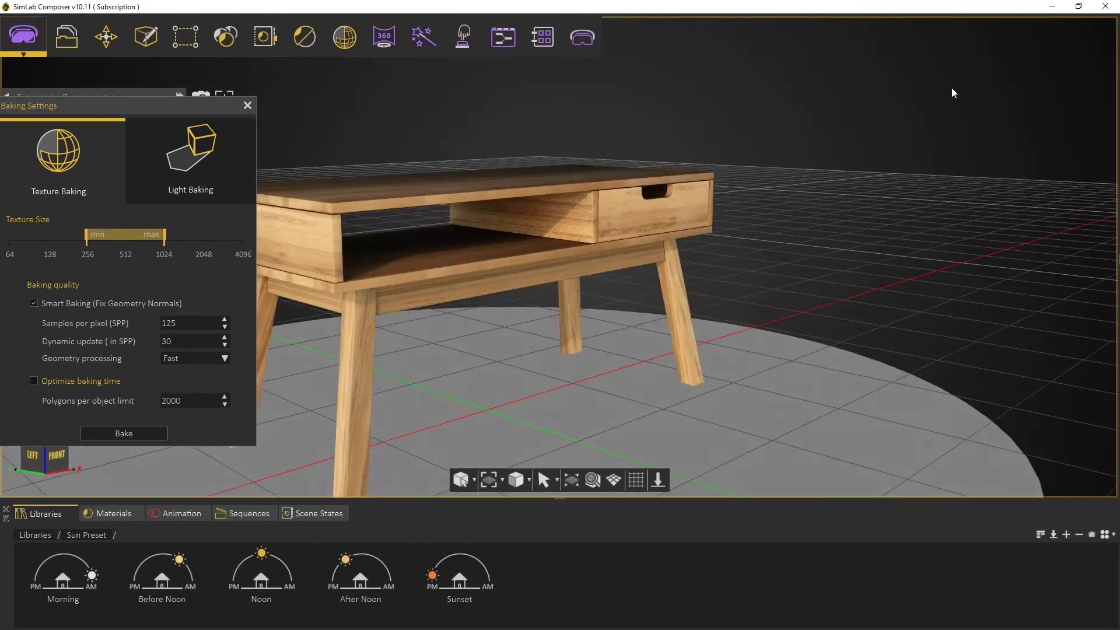
pyautogui.moveTo(949, 92); pyautogui.dragTo(333, 195, button='middle')
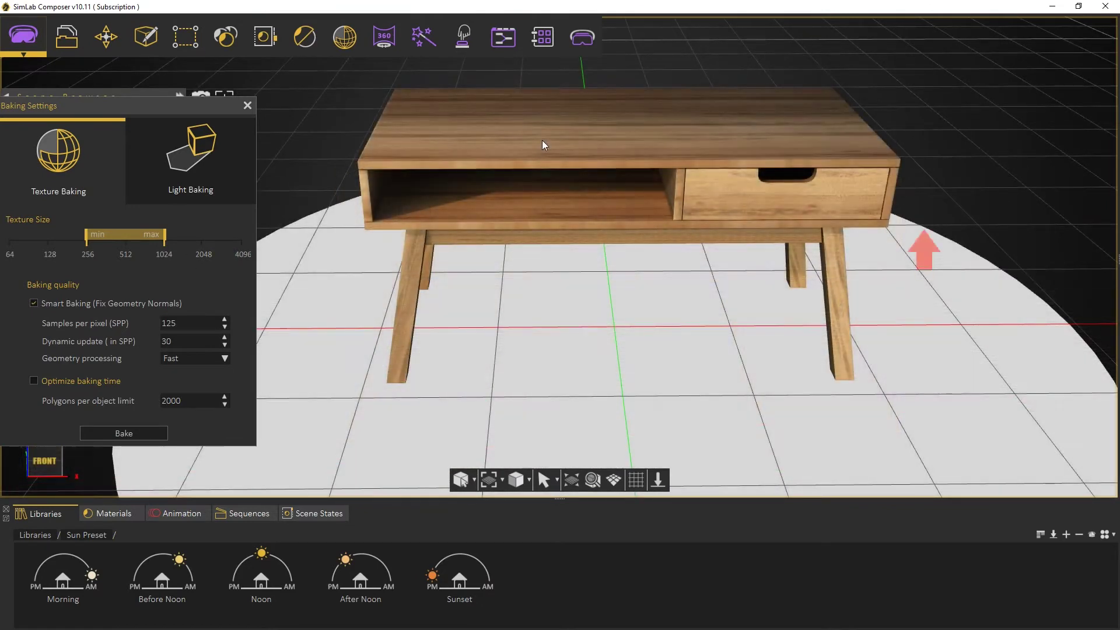
# Confirm the tabletop, drawer, shelf body and legs each use a baked PNG texture, e.g. Legs_fixed.png
pyautogui.click(592, 145)
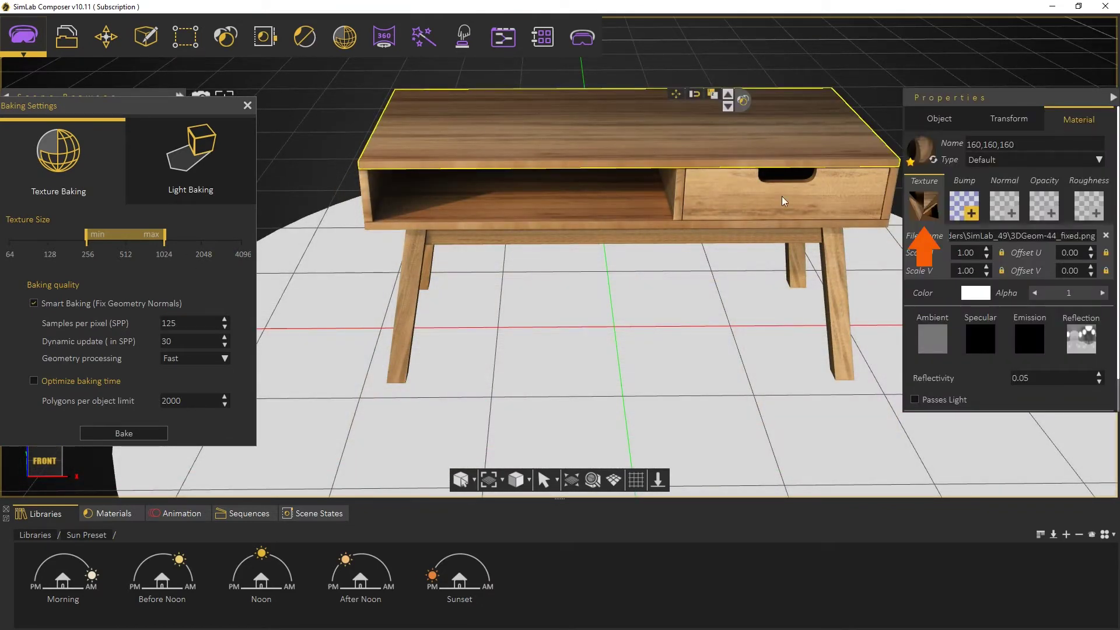
pyautogui.click(744, 217)
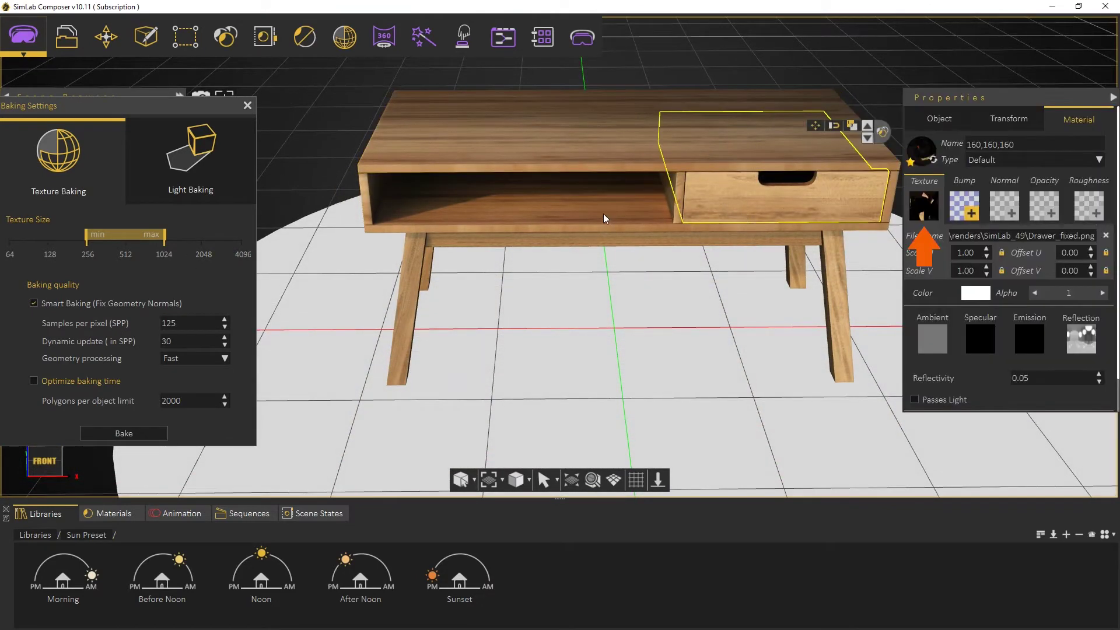
pyautogui.click(604, 218)
pyautogui.moveTo(472, 223); pyautogui.dragTo(539, 168)
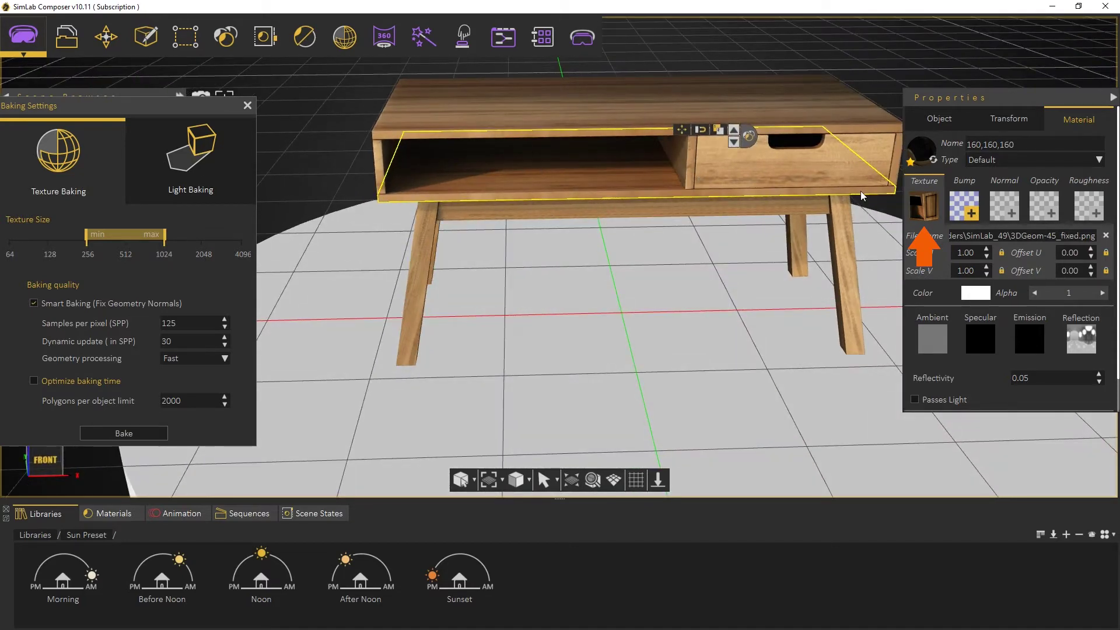
pyautogui.click(833, 256)
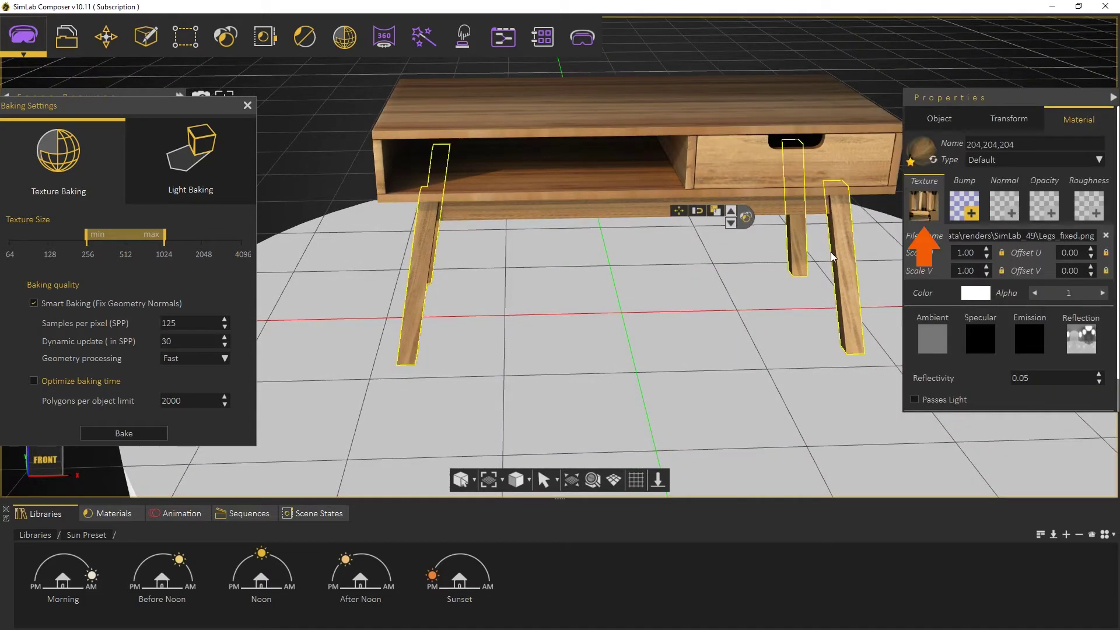
pyautogui.click(604, 162)
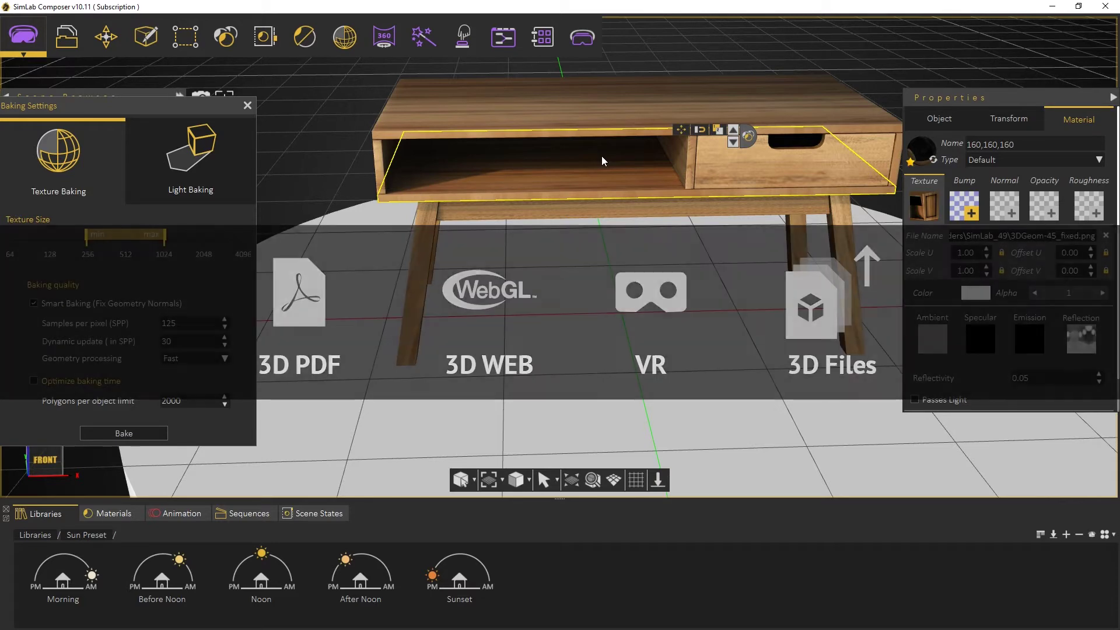
pyautogui.click(338, 41)
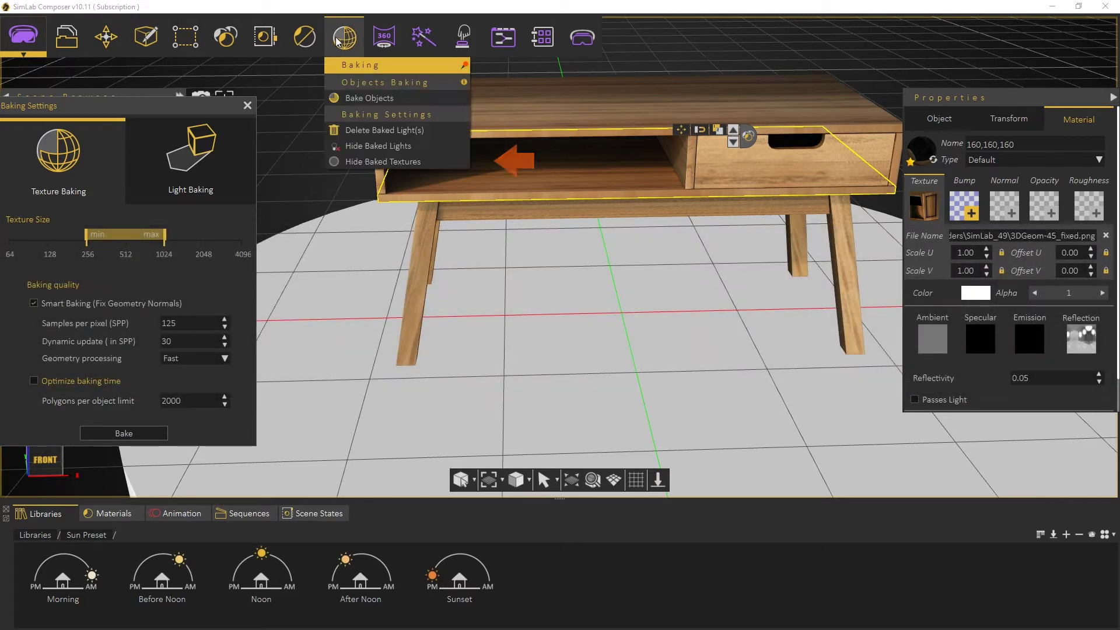
pyautogui.click(424, 161)
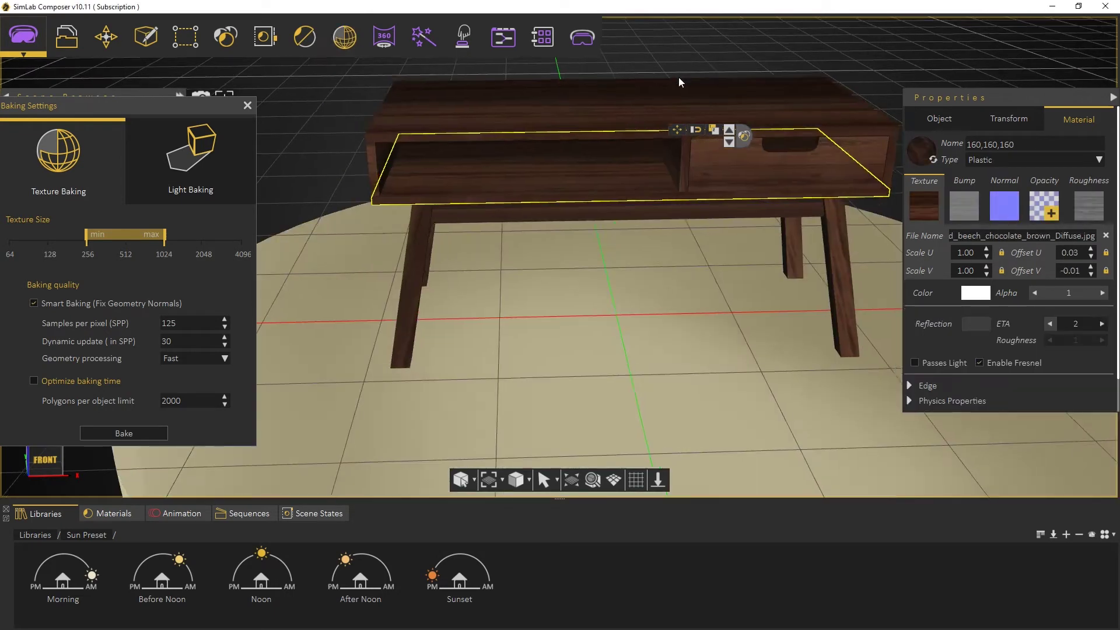
pyautogui.click(708, 68)
pyautogui.moveTo(707, 68); pyautogui.dragTo(702, 99)
pyautogui.click(344, 37)
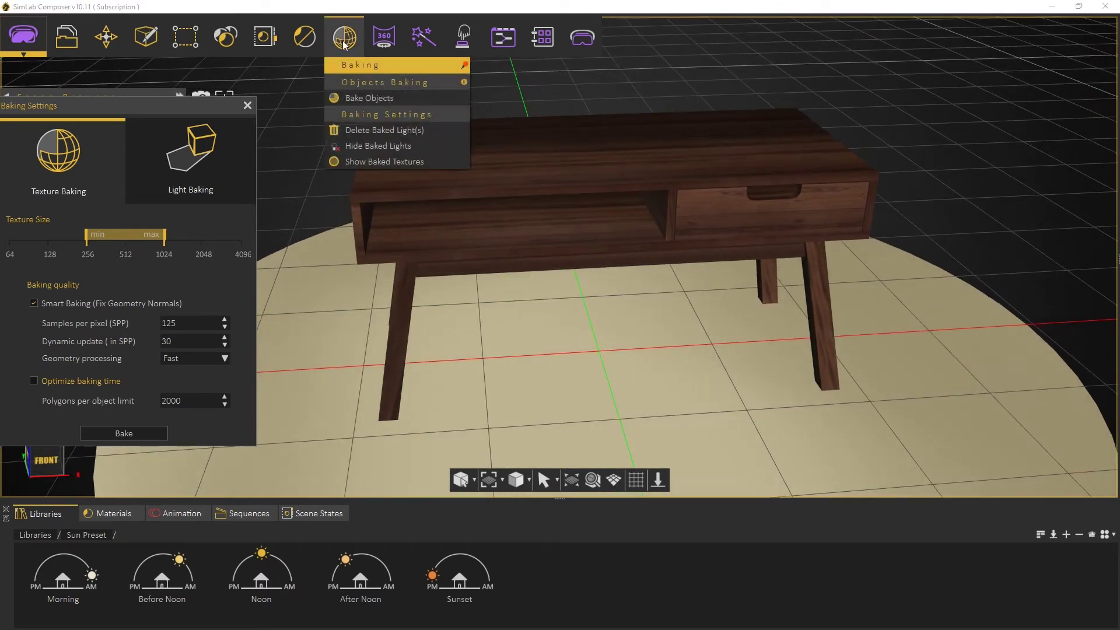
pyautogui.click(385, 159)
pyautogui.moveTo(799, 302); pyautogui.dragTo(824, 302)
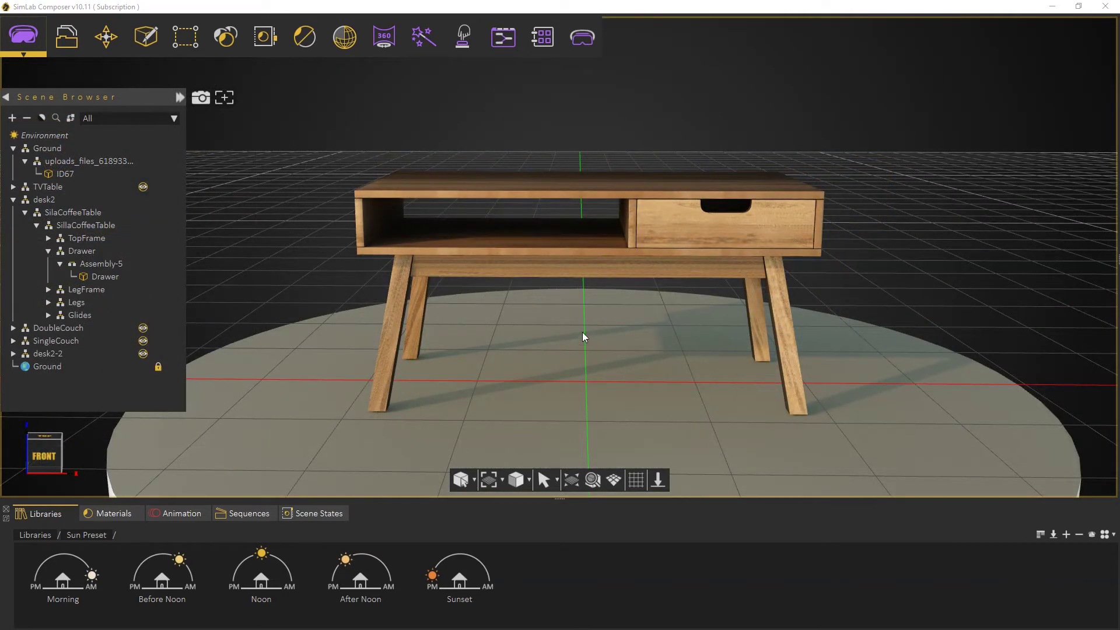
# Export the scene through File > 3D PDF as Desk in the outputs folder
pyautogui.click(75, 53)
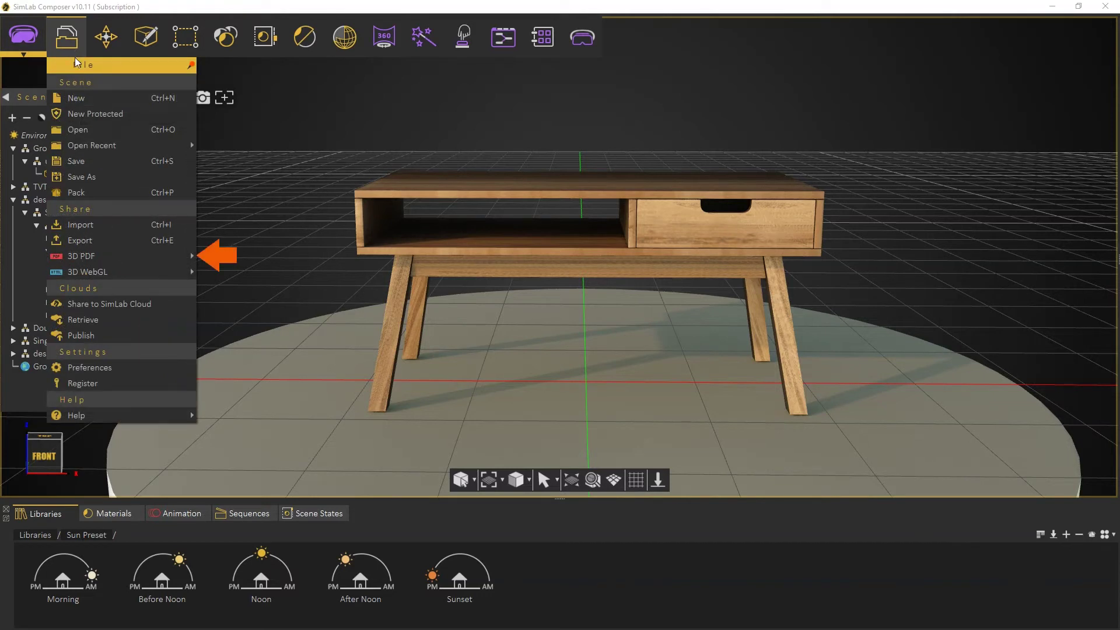
pyautogui.moveTo(170, 261)
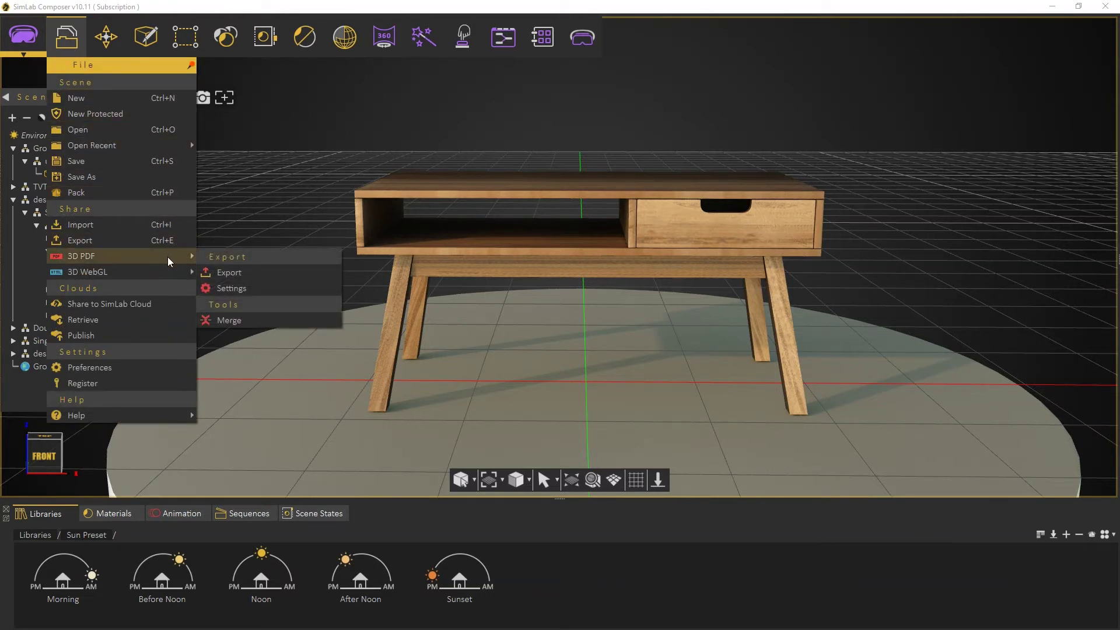
pyautogui.click(276, 278)
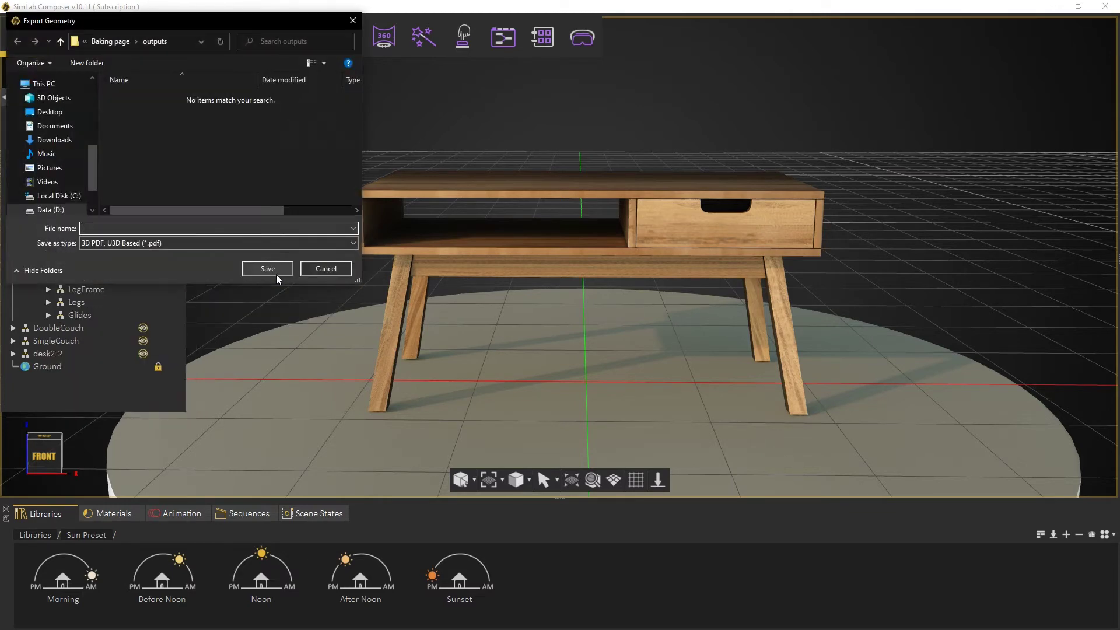
pyautogui.write('Desk')
pyautogui.click(270, 269)
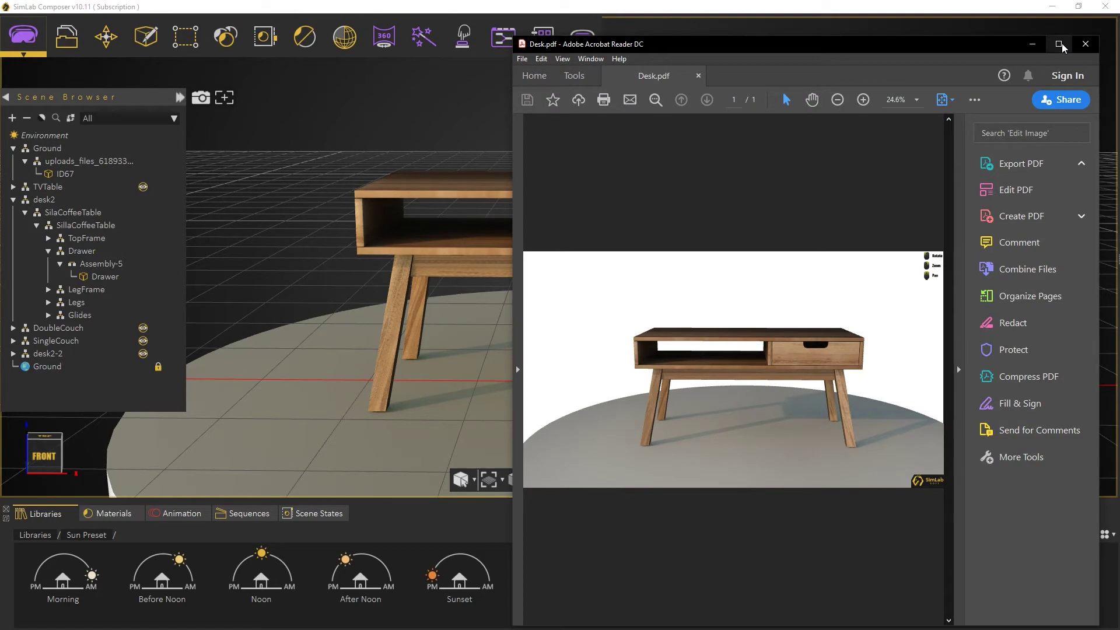
# Maximize Desk.pdf and rotate the desk models to top-down views
pyautogui.click(1058, 44)
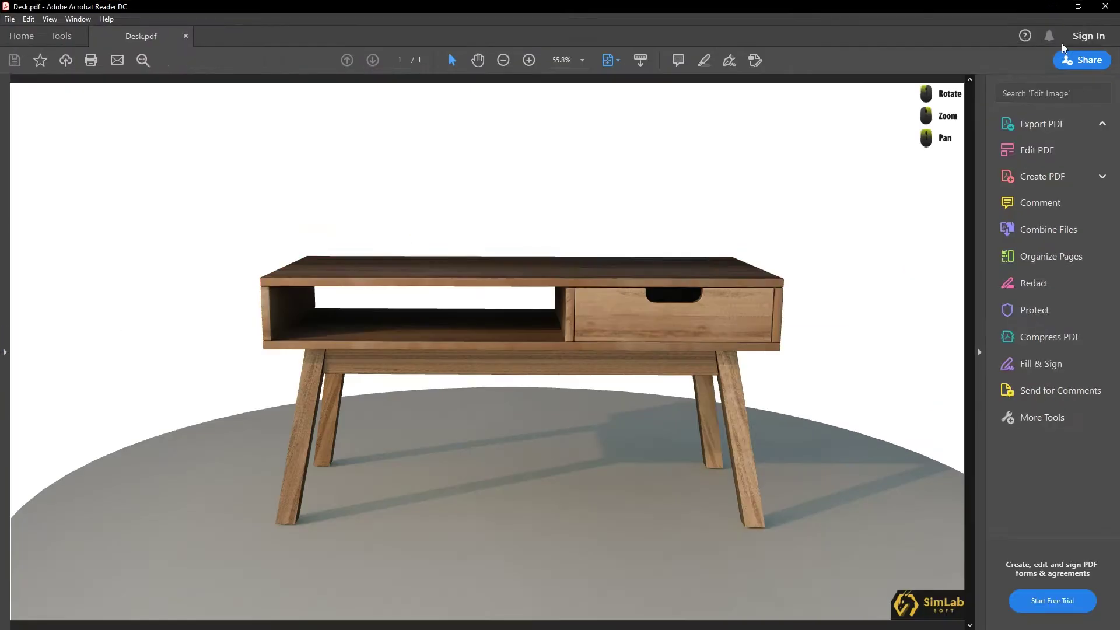
pyautogui.moveTo(657, 286); pyautogui.dragTo(646, 295)
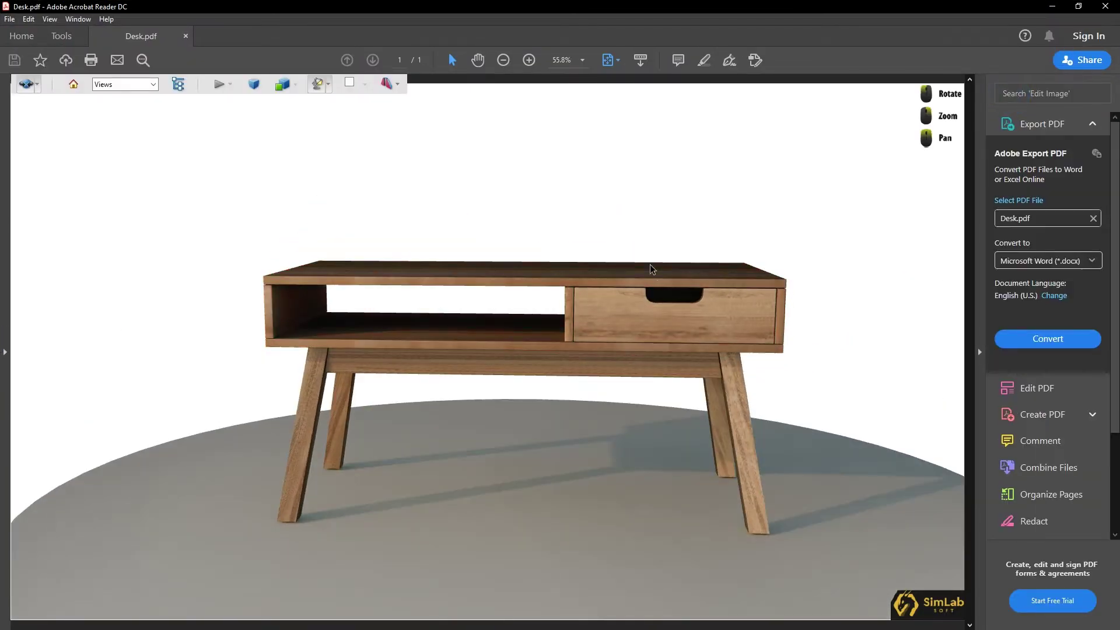
pyautogui.moveTo(653, 282); pyautogui.dragTo(275, 254)
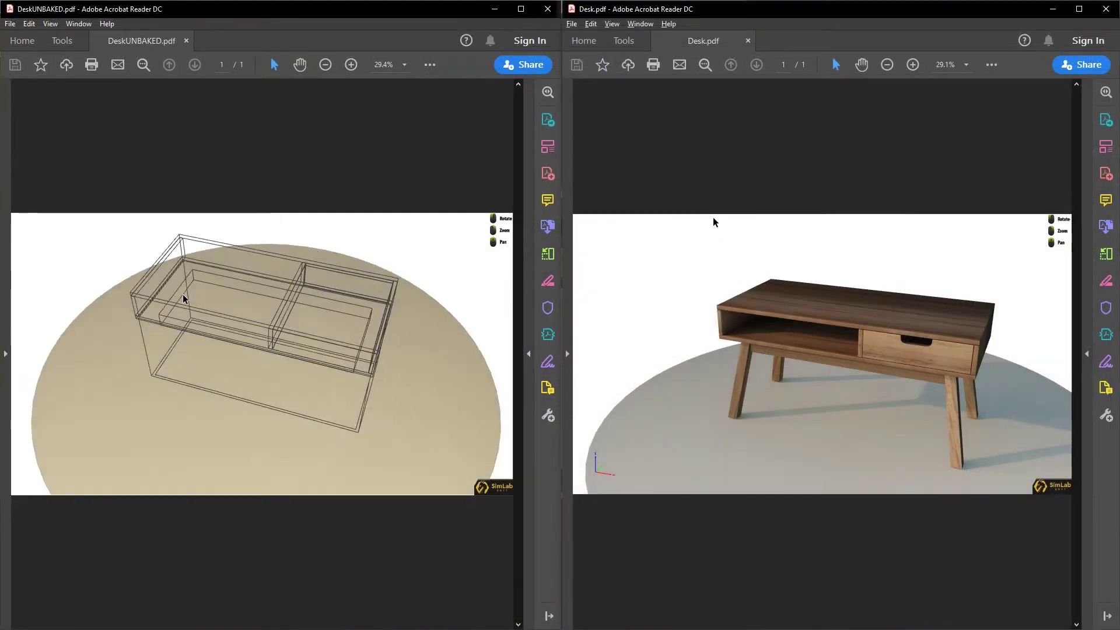
pyautogui.moveTo(183, 298); pyautogui.dragTo(250, 285)
pyautogui.moveTo(715, 243); pyautogui.dragTo(748, 311)
# Rotate both desks back to side views, then into matching three-quarter views
pyautogui.moveTo(297, 234); pyautogui.dragTo(338, 157)
pyautogui.moveTo(873, 353); pyautogui.dragTo(872, 436)
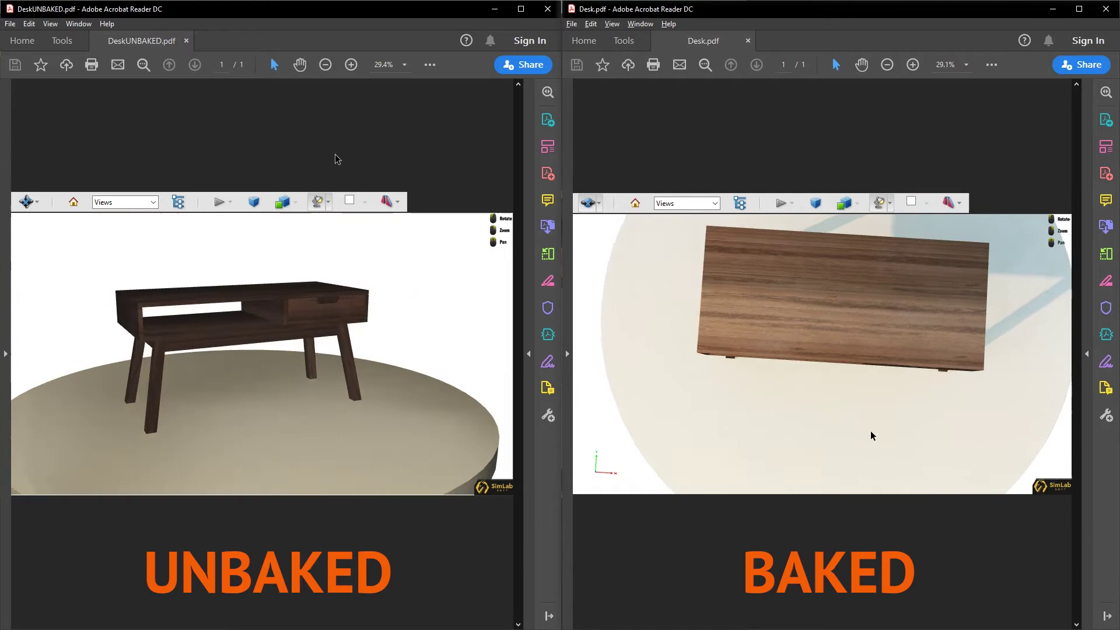
pyautogui.moveTo(338, 158); pyautogui.dragTo(339, 151)
pyautogui.moveTo(873, 436); pyautogui.dragTo(866, 397)
pyautogui.moveTo(337, 150); pyautogui.dragTo(344, 150)
pyautogui.moveTo(867, 397); pyautogui.dragTo(885, 380)
pyautogui.moveTo(345, 150); pyautogui.dragTo(365, 167)
pyautogui.moveTo(884, 380); pyautogui.dragTo(904, 366)
pyautogui.moveTo(365, 168); pyautogui.dragTo(348, 175)
pyautogui.moveTo(904, 365); pyautogui.dragTo(918, 357)
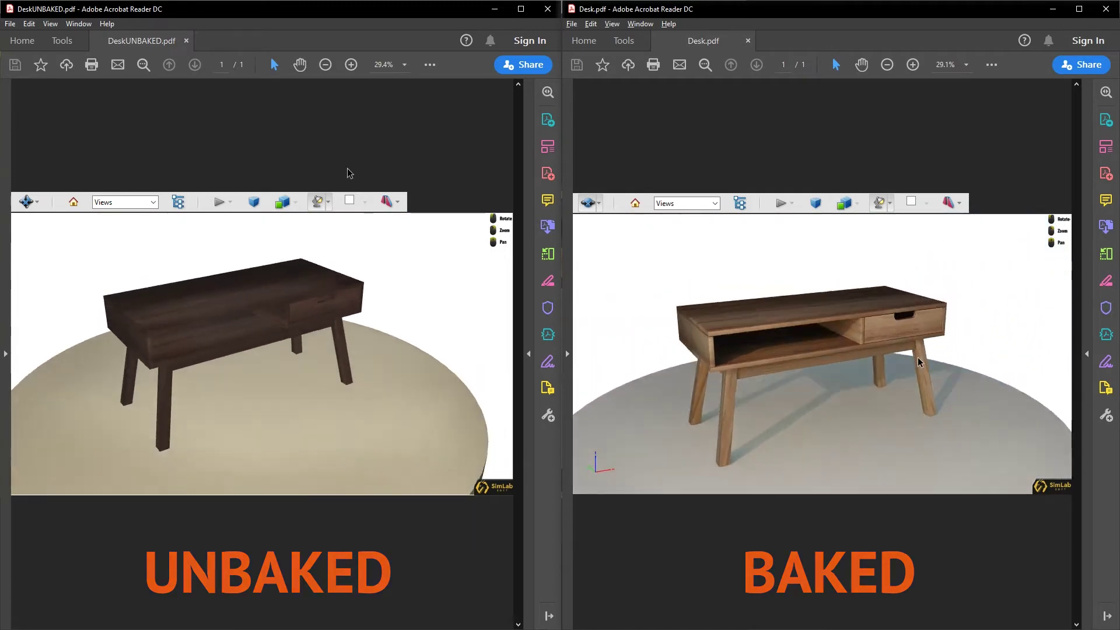
pyautogui.moveTo(348, 175); pyautogui.dragTo(345, 180)
pyautogui.moveTo(918, 357); pyautogui.dragTo(929, 368)
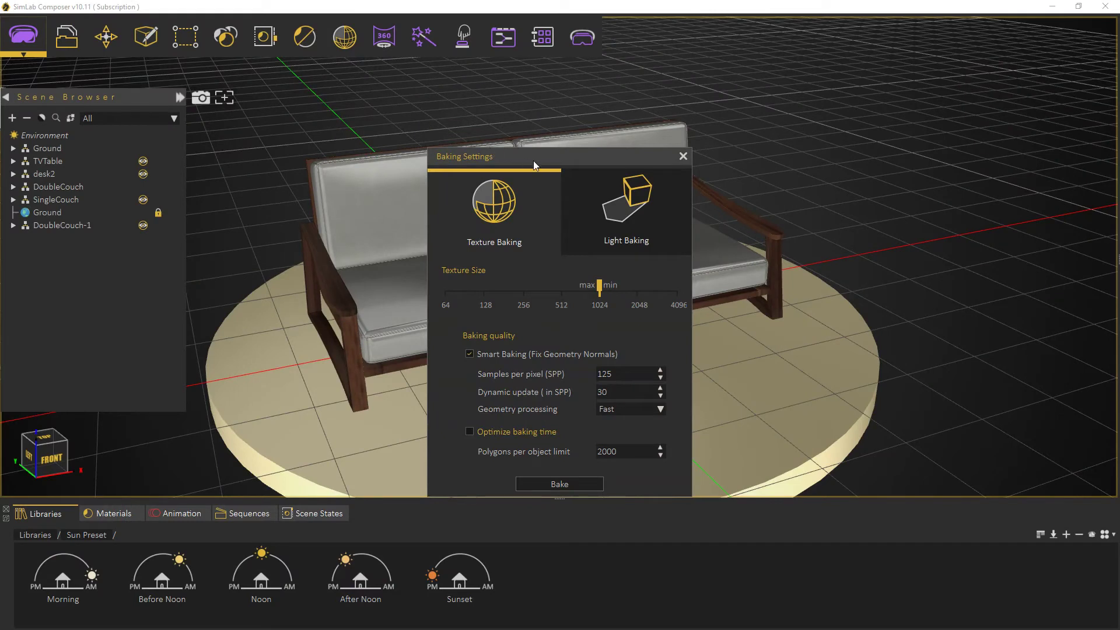
# Switch to Light Baking, set the minimum texture size to 512, and bake the couch
pyautogui.moveTo(534, 164); pyautogui.dragTo(525, 89)
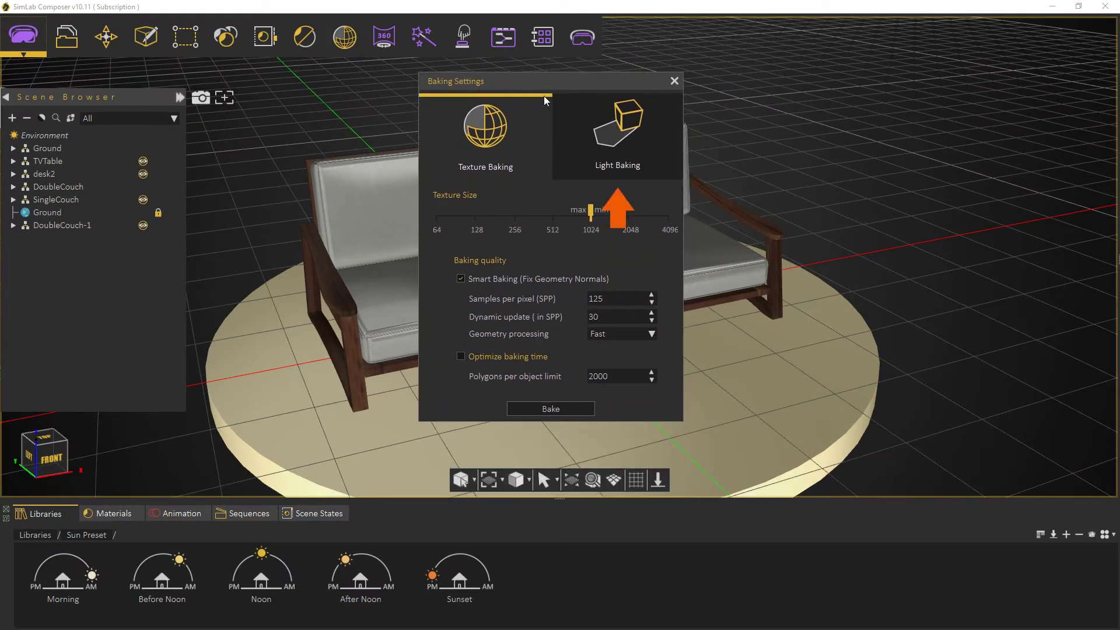
pyautogui.click(653, 138)
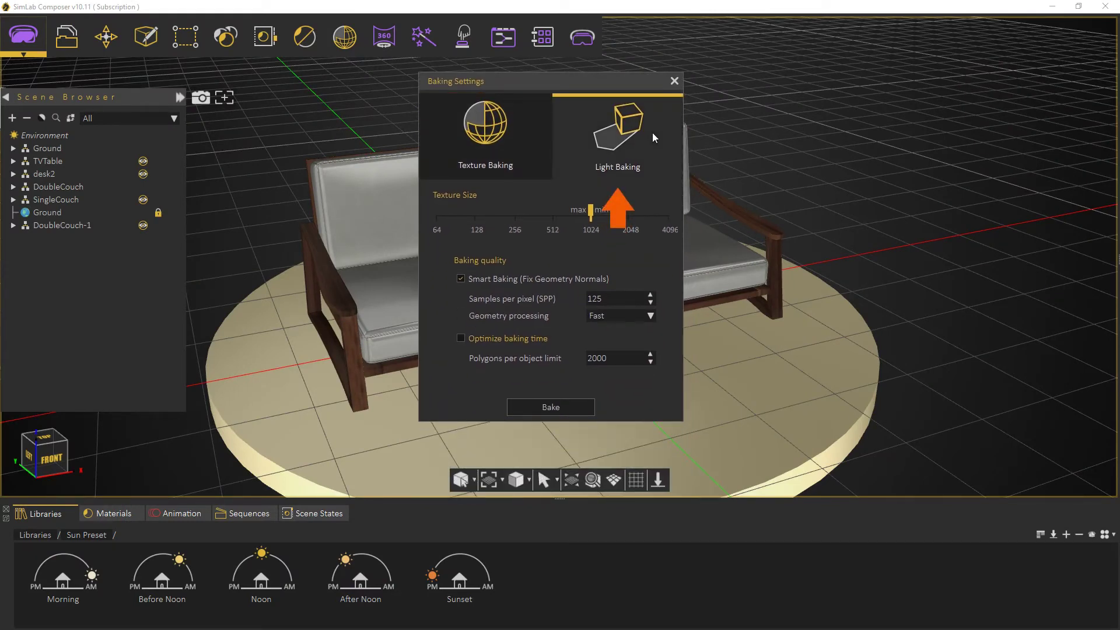
pyautogui.moveTo(590, 211); pyautogui.dragTo(581, 216)
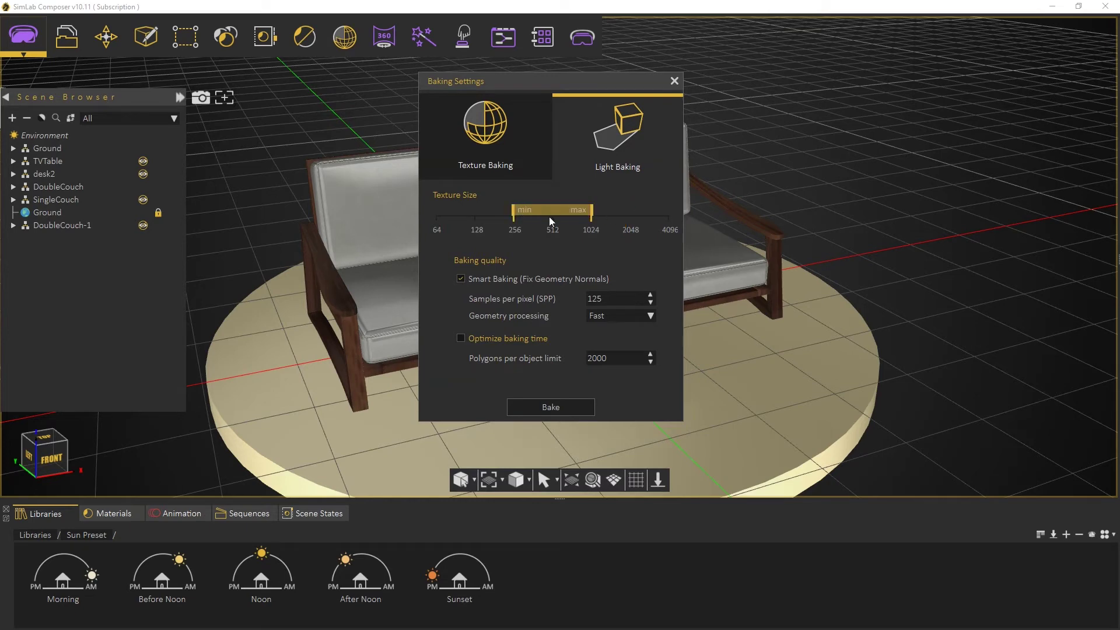
pyautogui.click(548, 407)
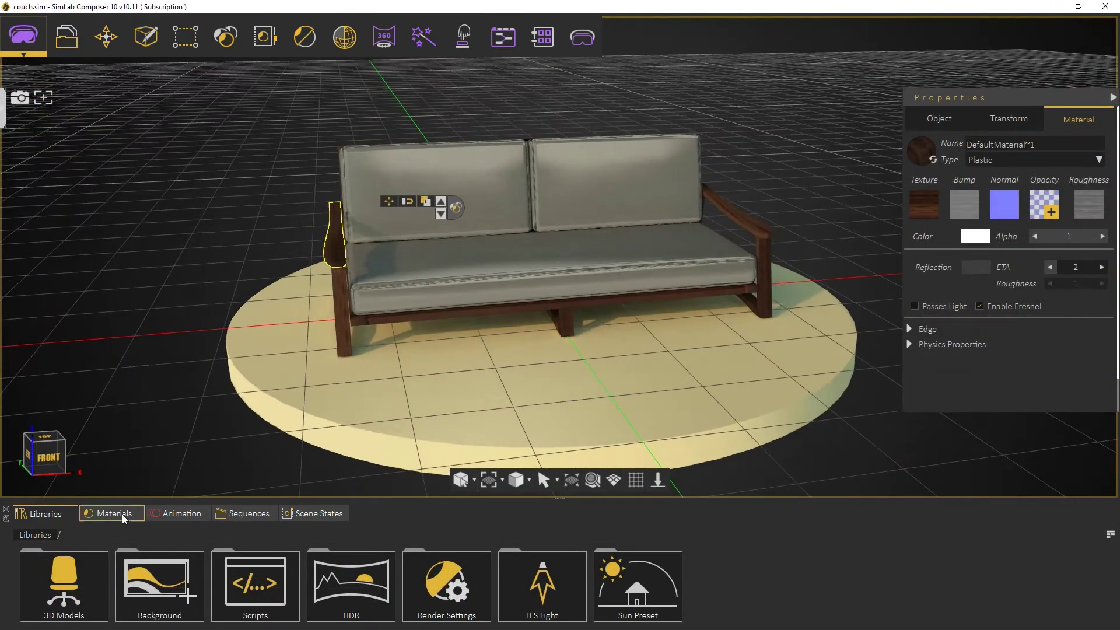
# Drag a red Carpet fabric and another red fabric from the material library onto the couch
pyautogui.click(102, 513)
pyautogui.moveTo(1018, 563); pyautogui.dragTo(572, 257)
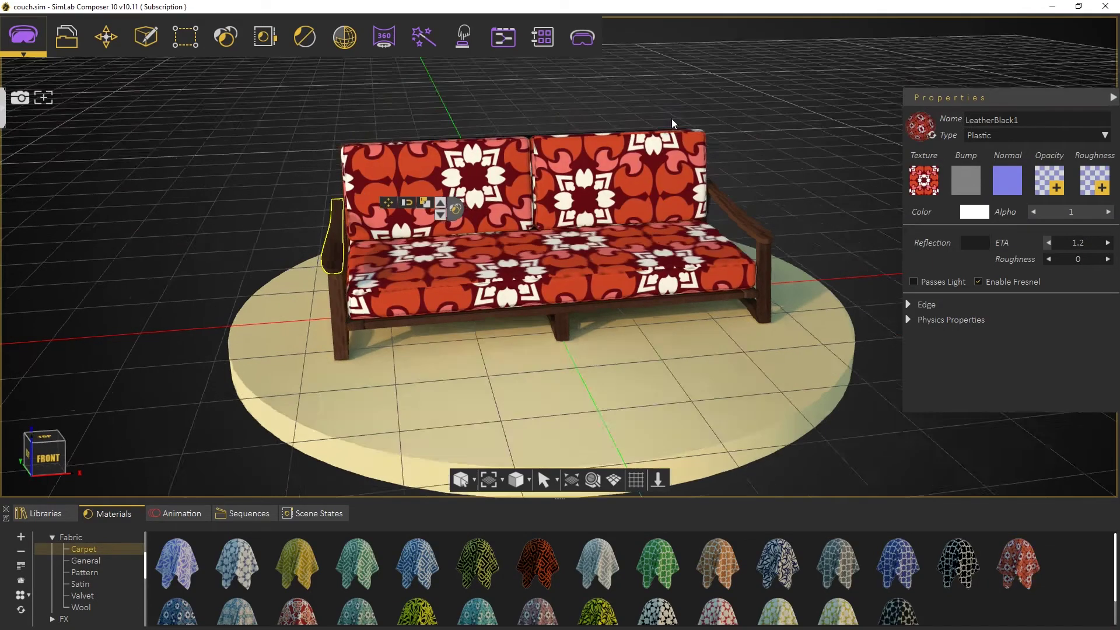
pyautogui.scroll(3, 572, 257)
pyautogui.scroll(-1, 359, 606)
pyautogui.moveTo(359, 592); pyautogui.dragTo(505, 313)
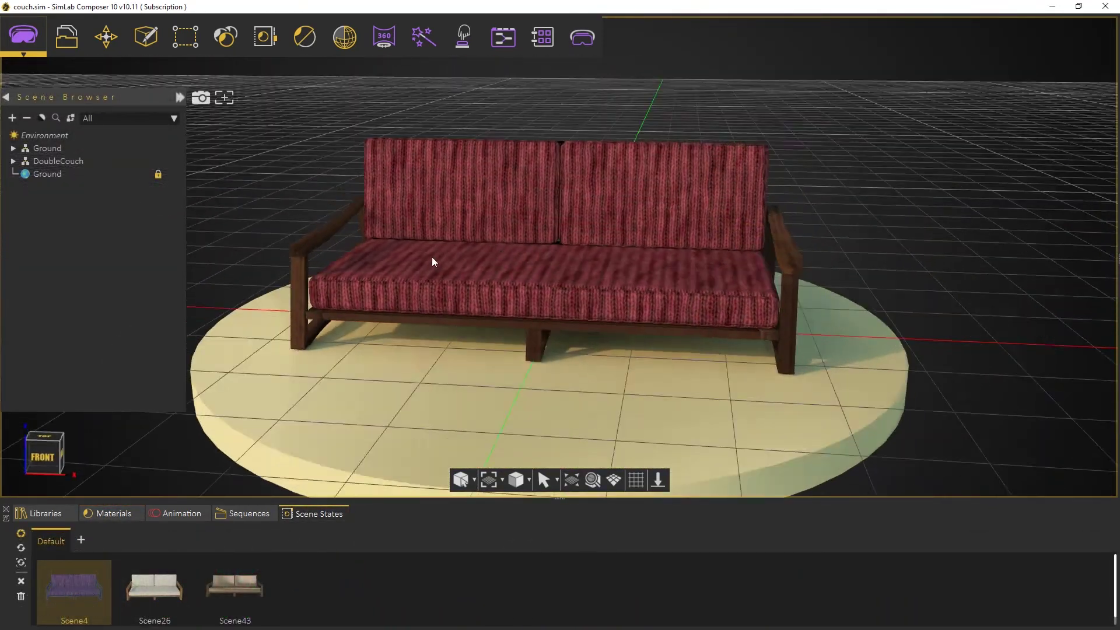
# Preview the couch in the Scene26 and Scene43 material variants
pyautogui.moveTo(432, 262); pyautogui.dragTo(447, 180, button='middle')
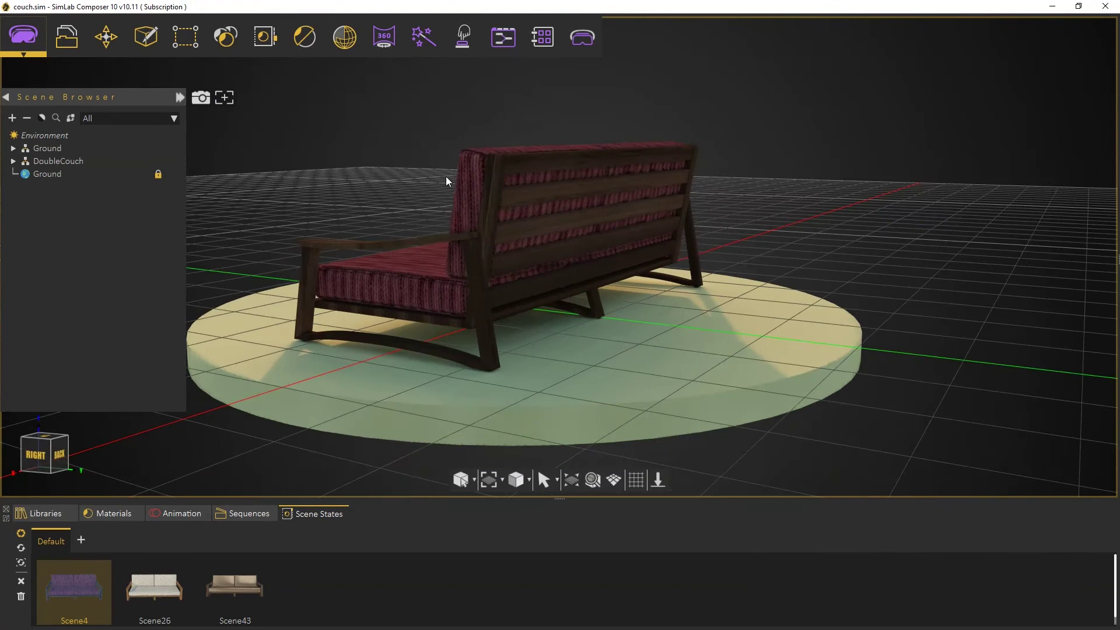
pyautogui.click(162, 596)
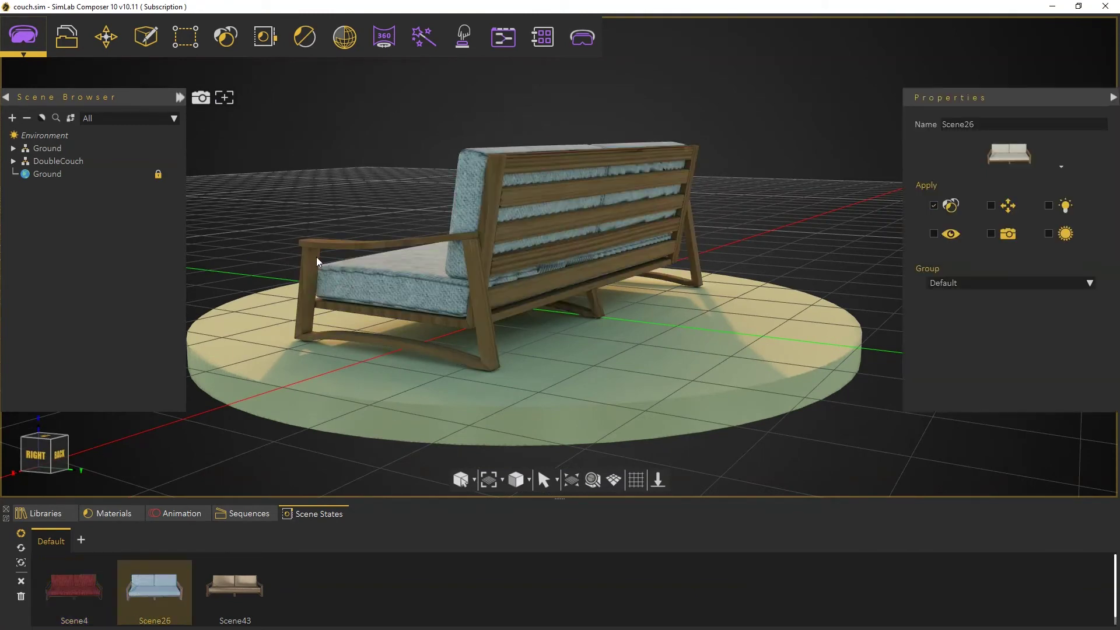
pyautogui.click(222, 596)
pyautogui.moveTo(284, 219); pyautogui.dragTo(822, 153, button='middle')
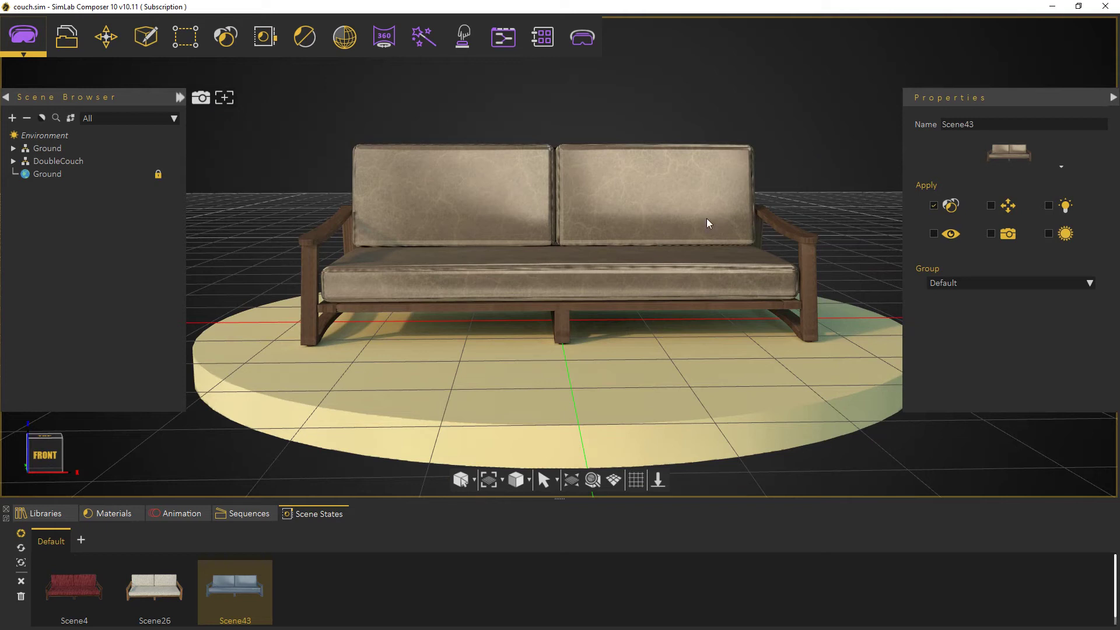
# Open the File menu to reveal the Export, 3D WebGL and Share to SimLab Cloud options
pyautogui.click(62, 39)
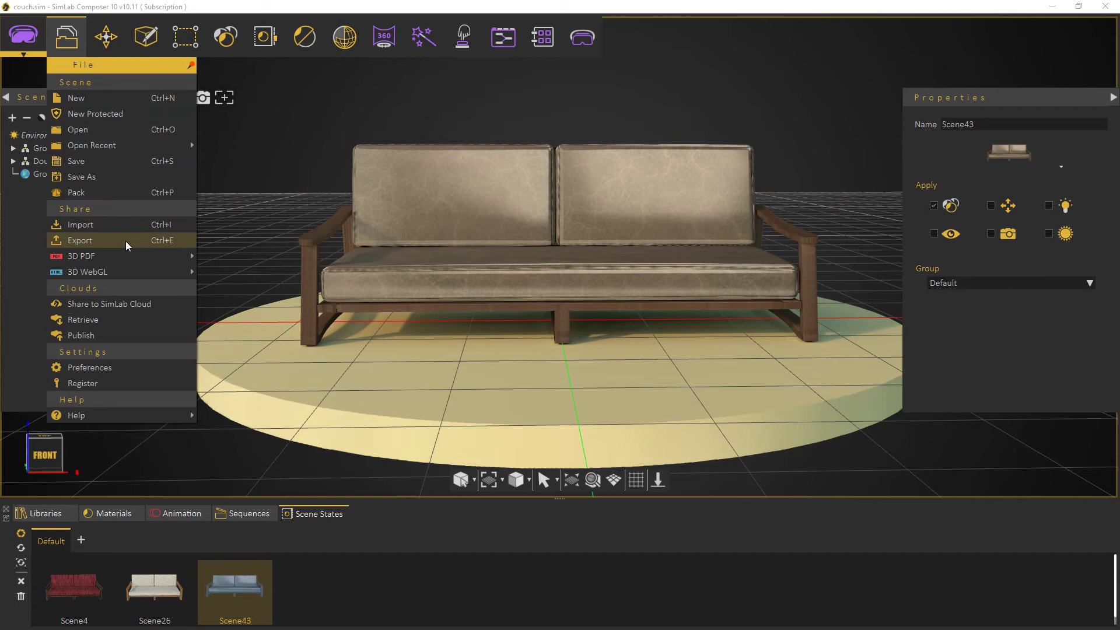
pyautogui.moveTo(133, 271)
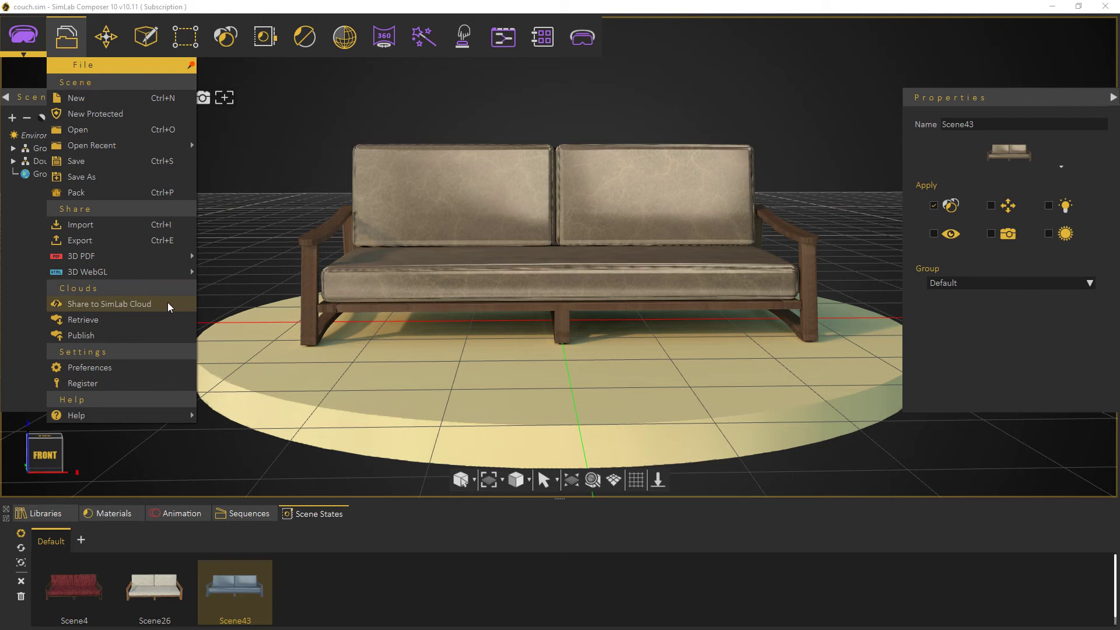
# Upload the couch to SimLab Cloud as an HTML share titled 'Couch', described 'Couch options'
pyautogui.click(168, 306)
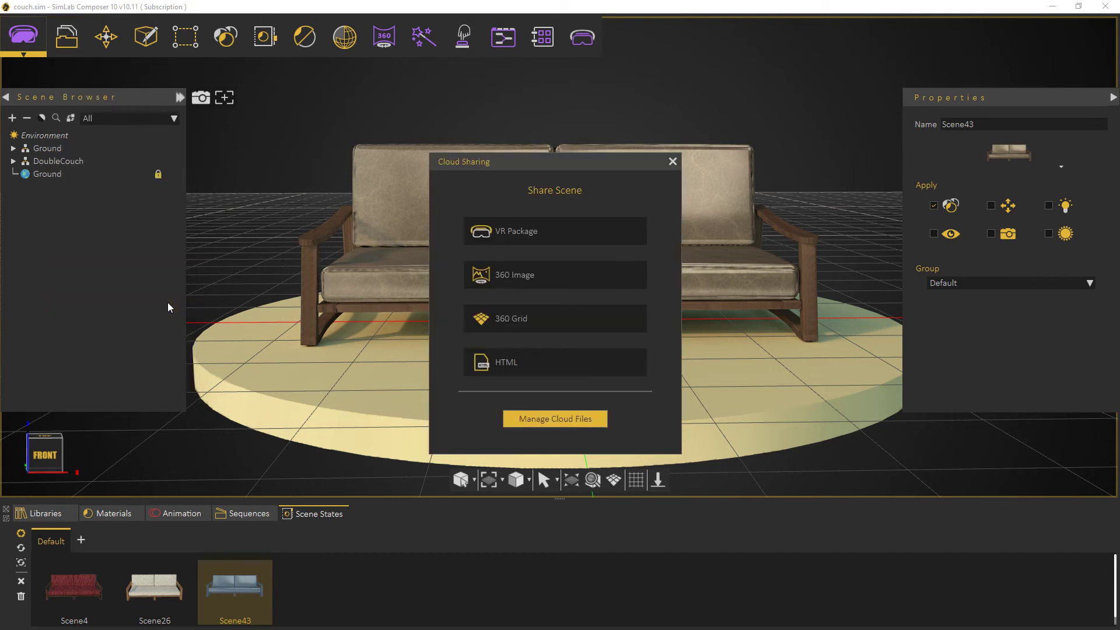
pyautogui.click(585, 373)
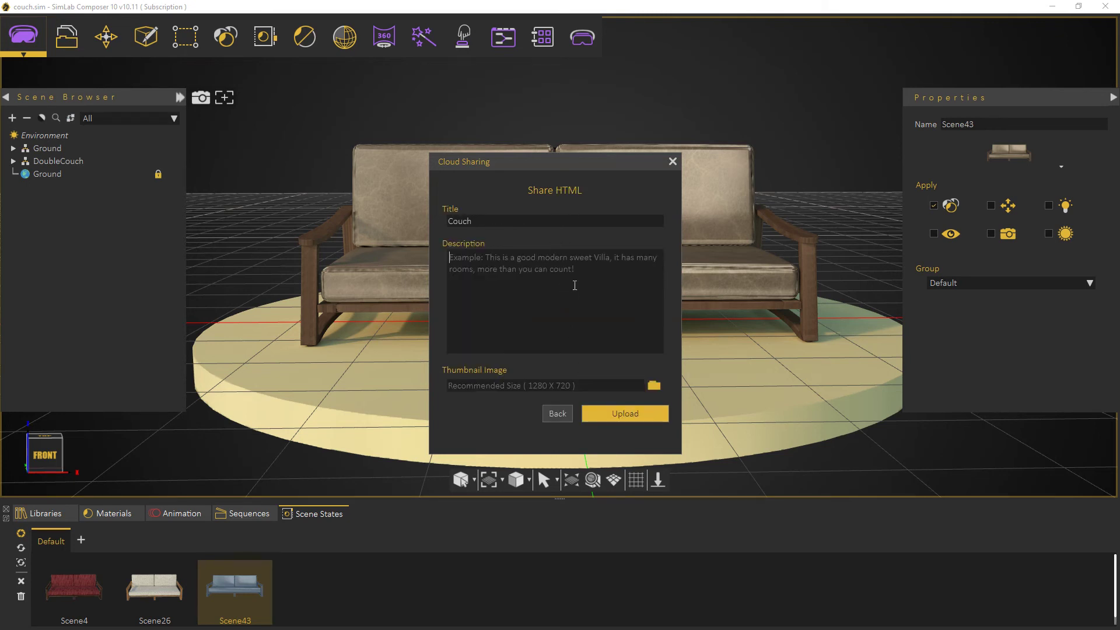
pyautogui.write('Couch options')
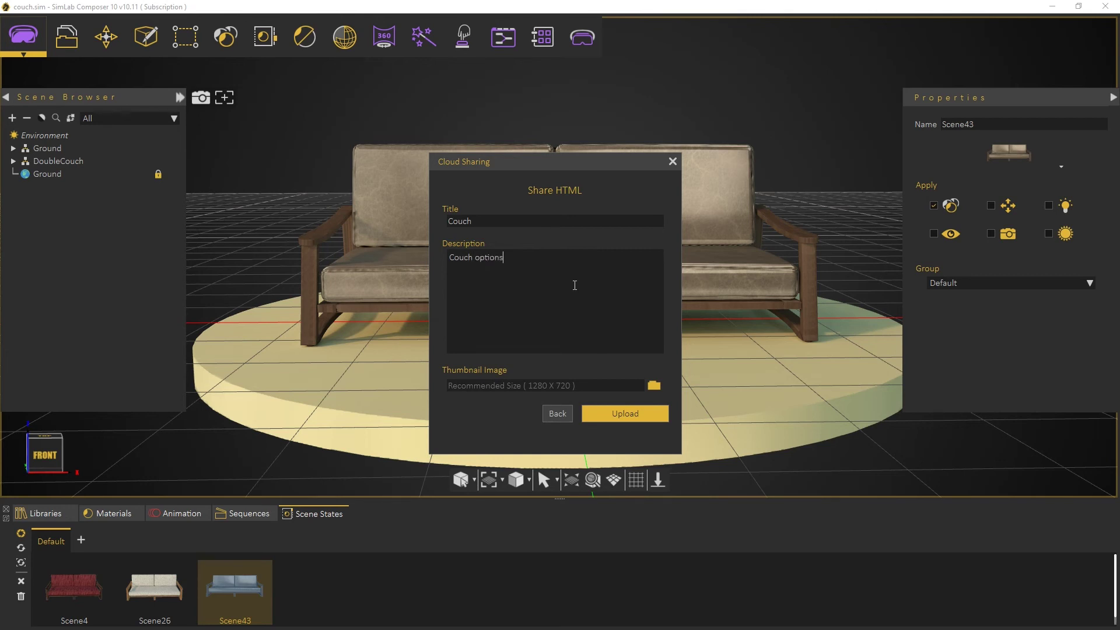
pyautogui.click(628, 423)
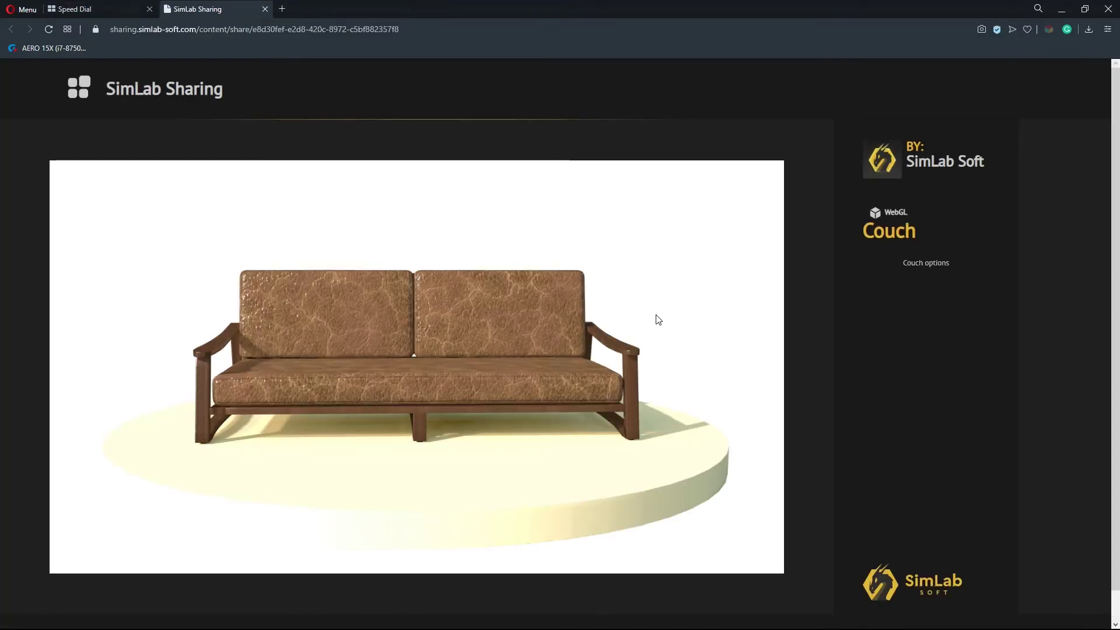
# Orbit the shared couch and switch its cushions to red knit, then grey-white fabric
pyautogui.moveTo(628, 333)
pyautogui.mouseDown()
pyautogui.moveTo(547, 338)
pyautogui.moveTo(622, 352)
pyautogui.mouseUp()
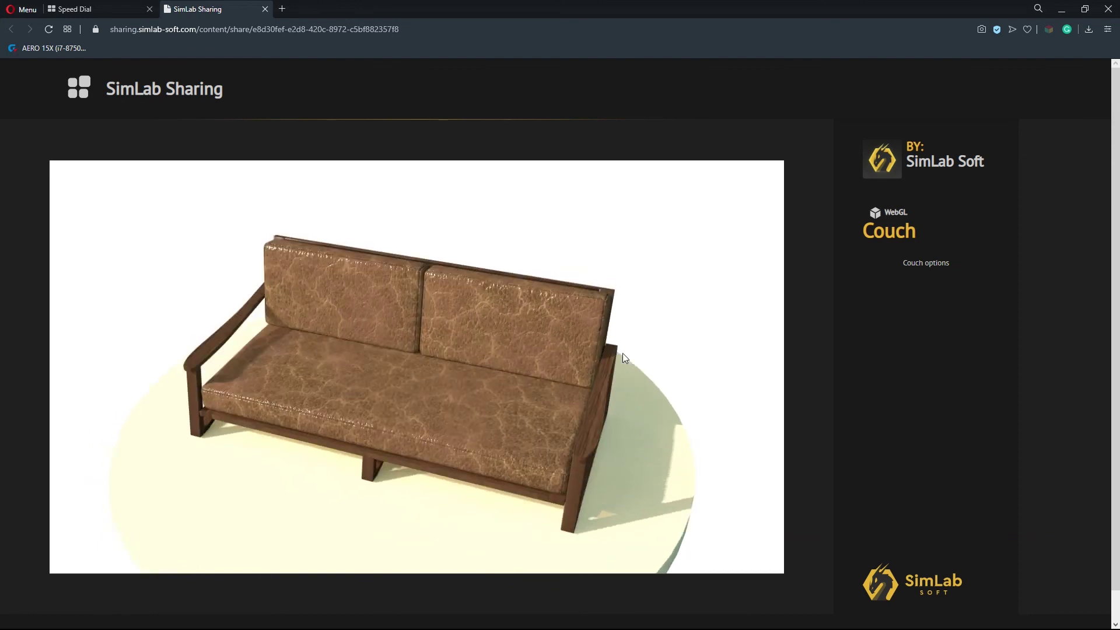
pyautogui.moveTo(173, 182); pyautogui.dragTo(577, 260)
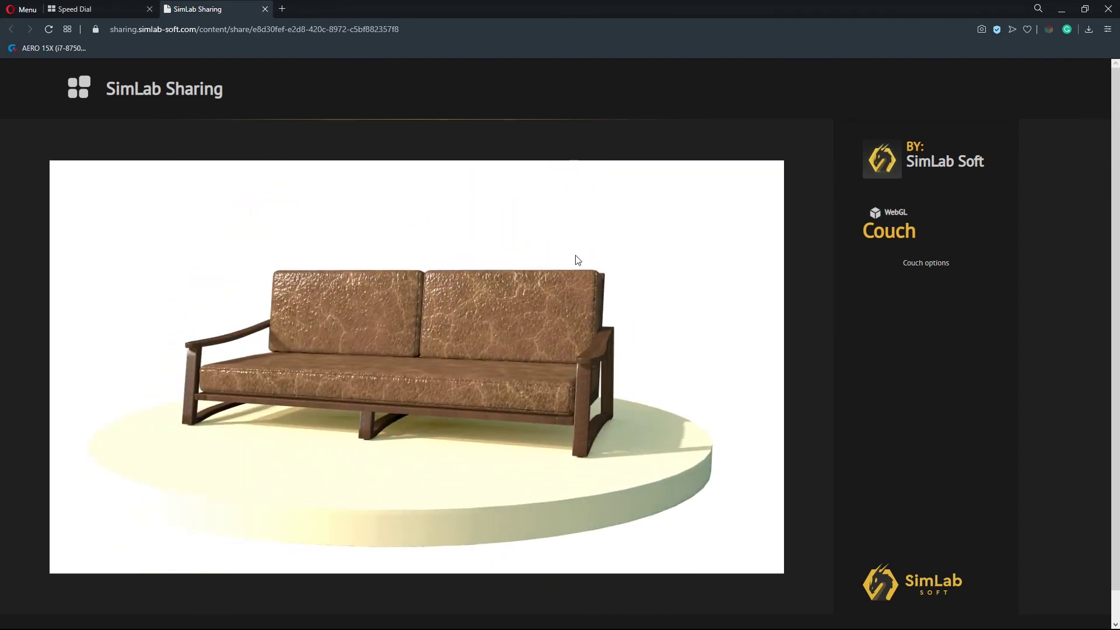
pyautogui.click(485, 303)
pyautogui.click(516, 295)
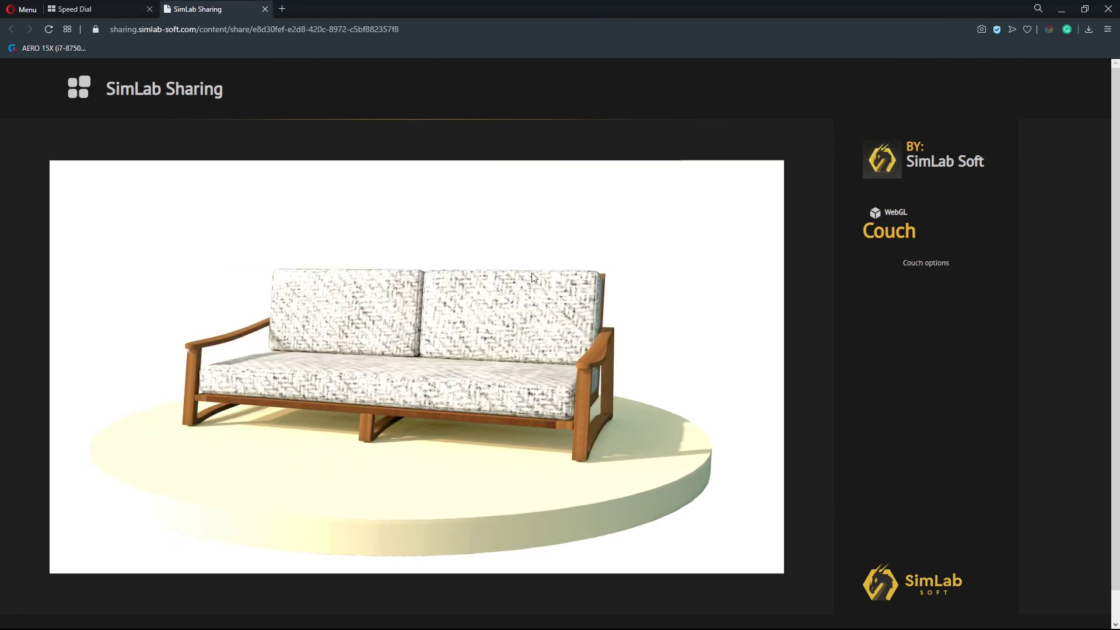
pyautogui.moveTo(642, 252); pyautogui.dragTo(248, 255)
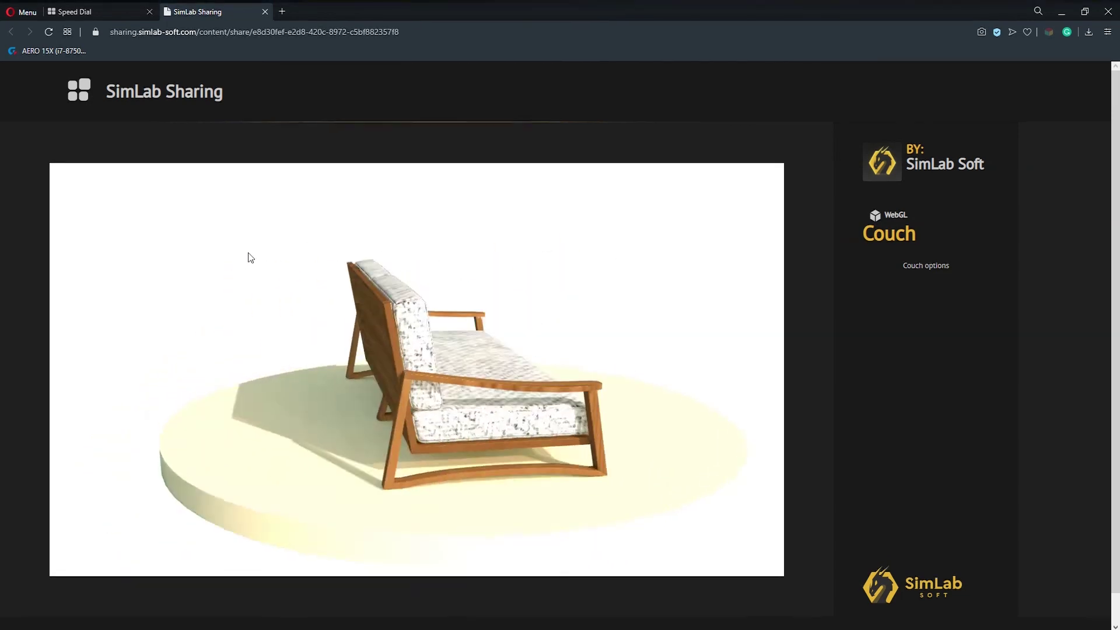